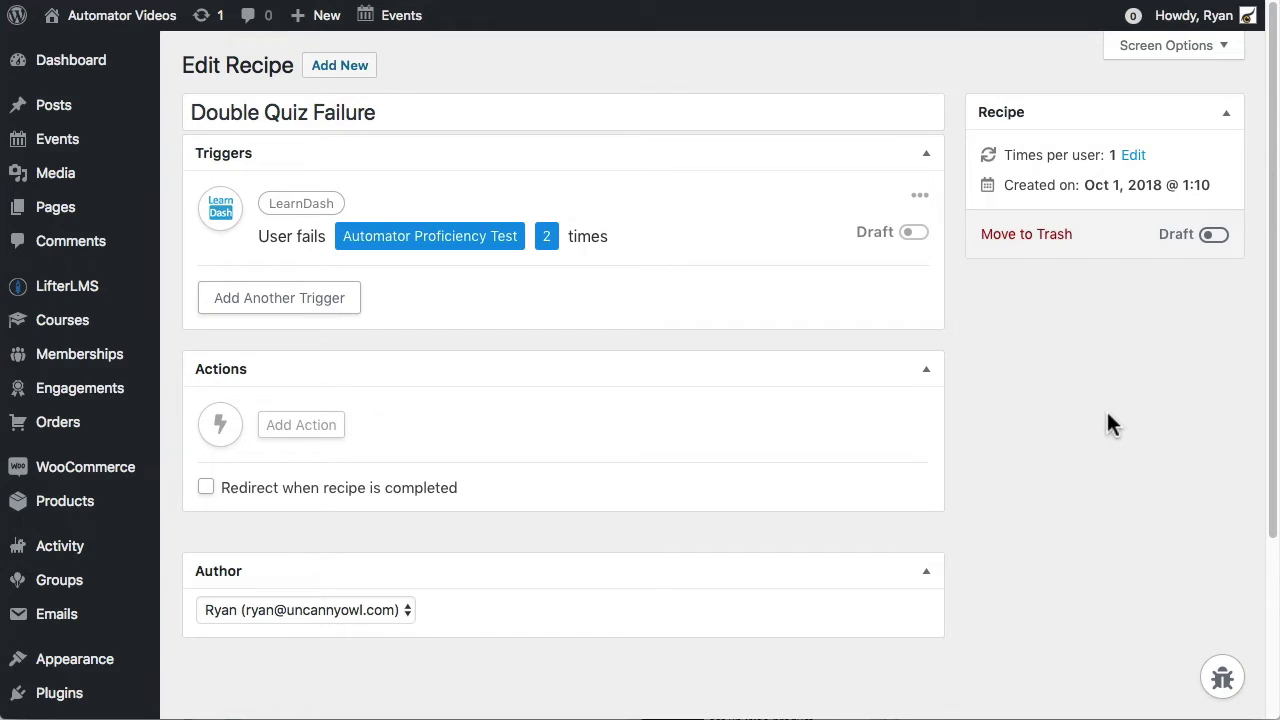
Scroll down to the Actions box of the Double Quiz Failure recipe
{"action": "scroll", "coordinate": [1107, 413], "scroll_direction": "down", "scroll_amount": 1}
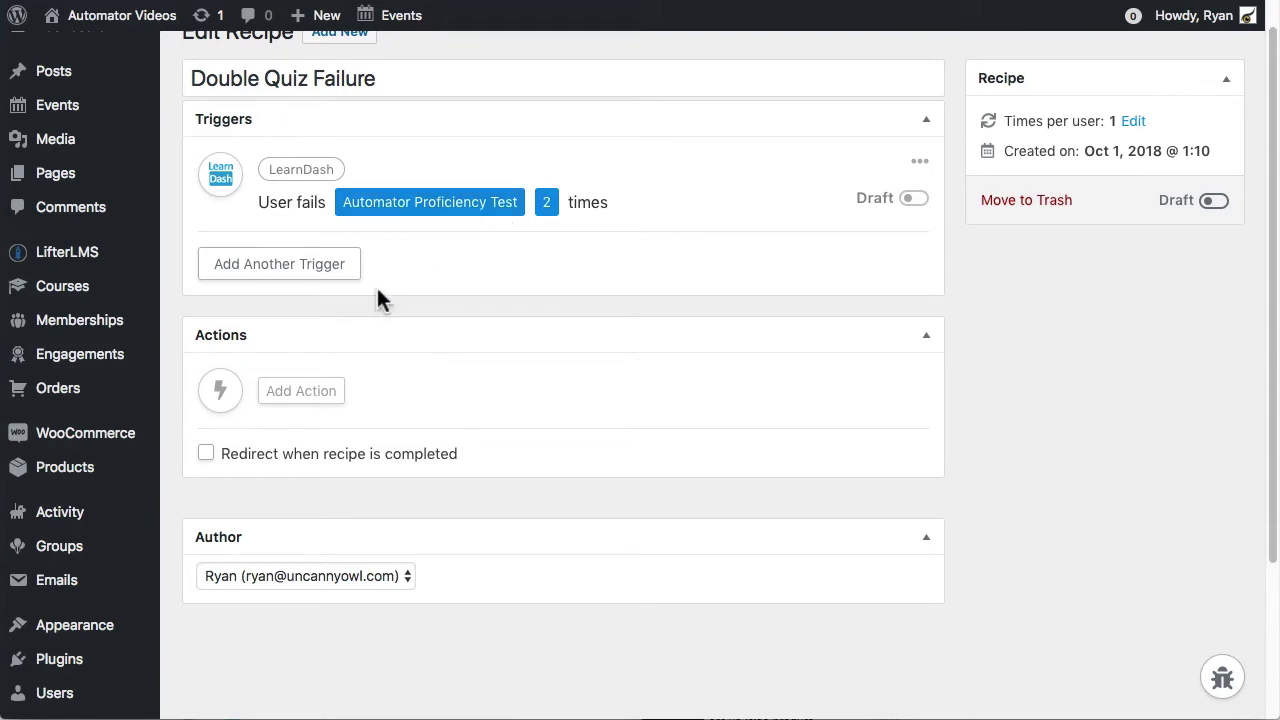
Add and save a WP Fusion 'Add a tag to user' action using the Education tag
{"action": "left_click", "coordinate": [300, 393]}
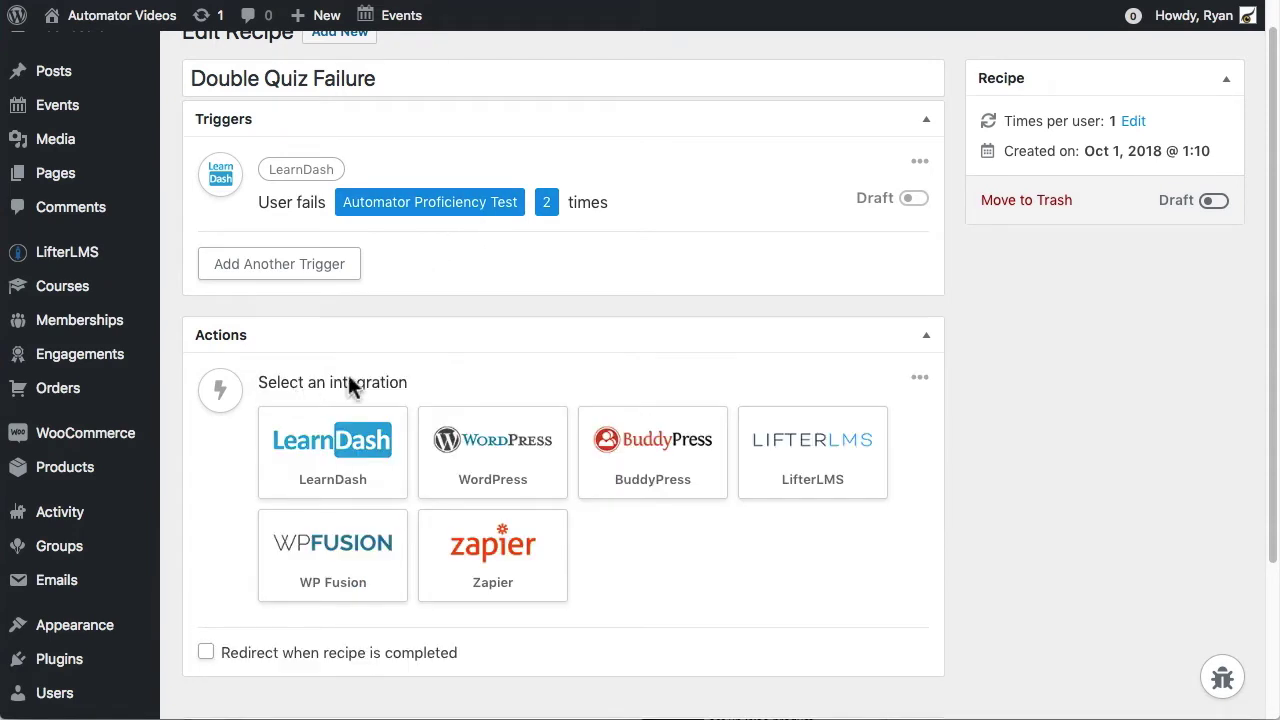
{"action": "scroll", "coordinate": [484, 322], "scroll_direction": "down", "scroll_amount": 3}
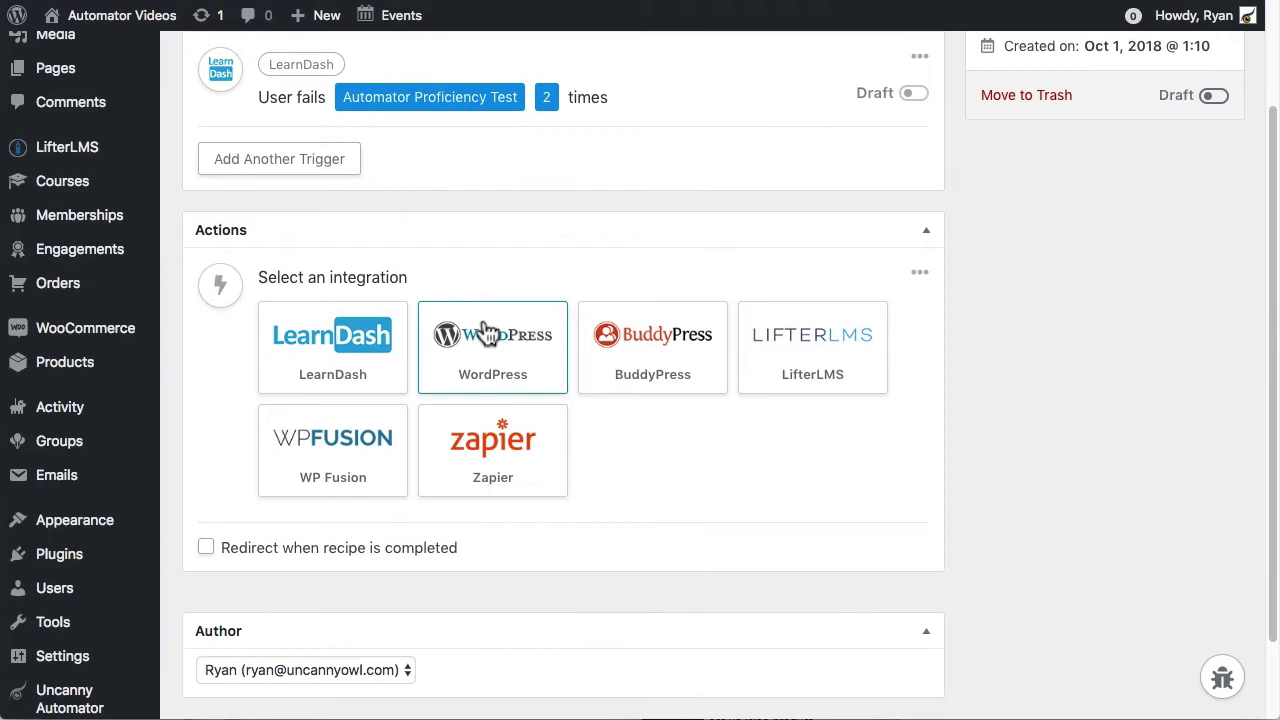
{"action": "scroll", "coordinate": [485, 332], "scroll_direction": "down", "scroll_amount": 1}
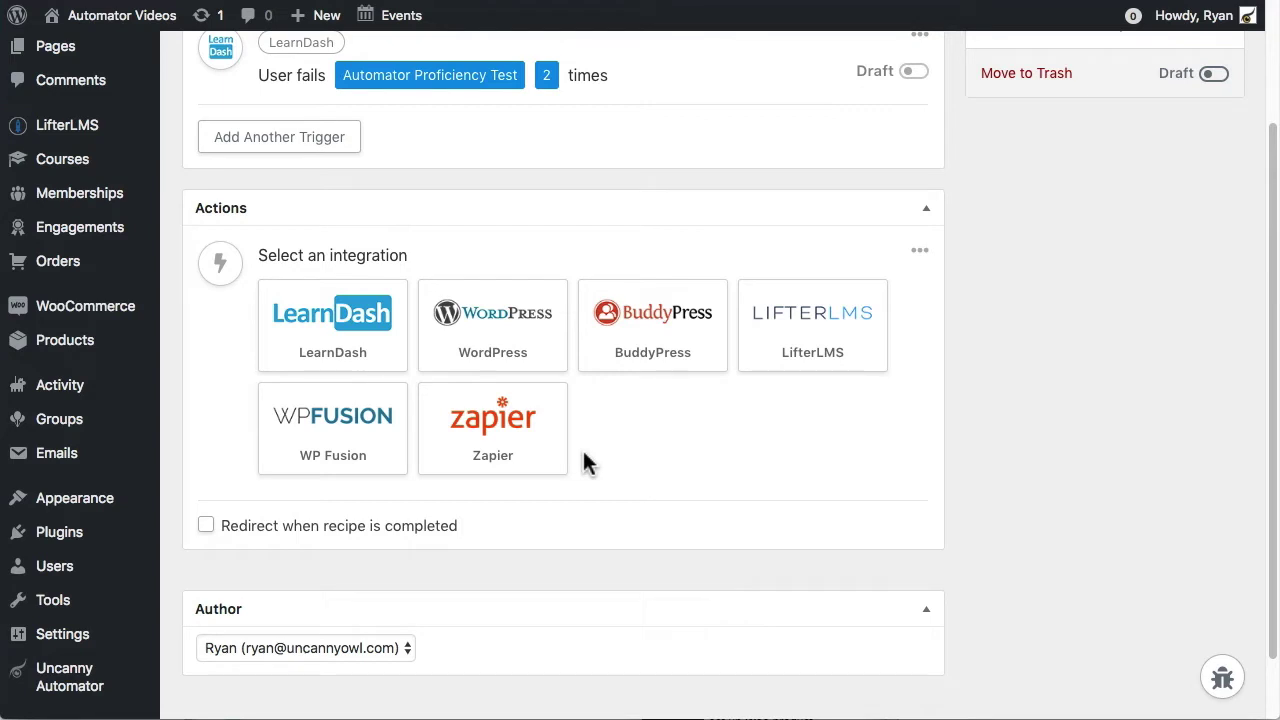
{"action": "left_click", "coordinate": [328, 441]}
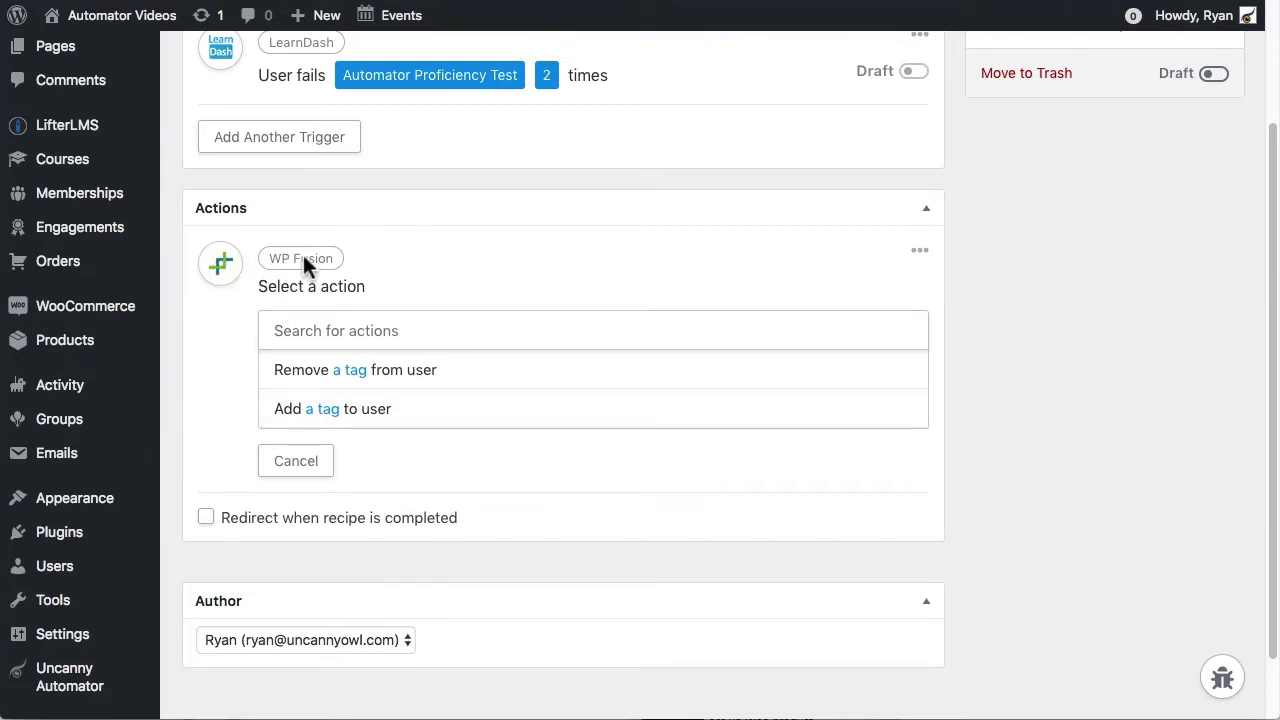
{"action": "left_click", "coordinate": [333, 420]}
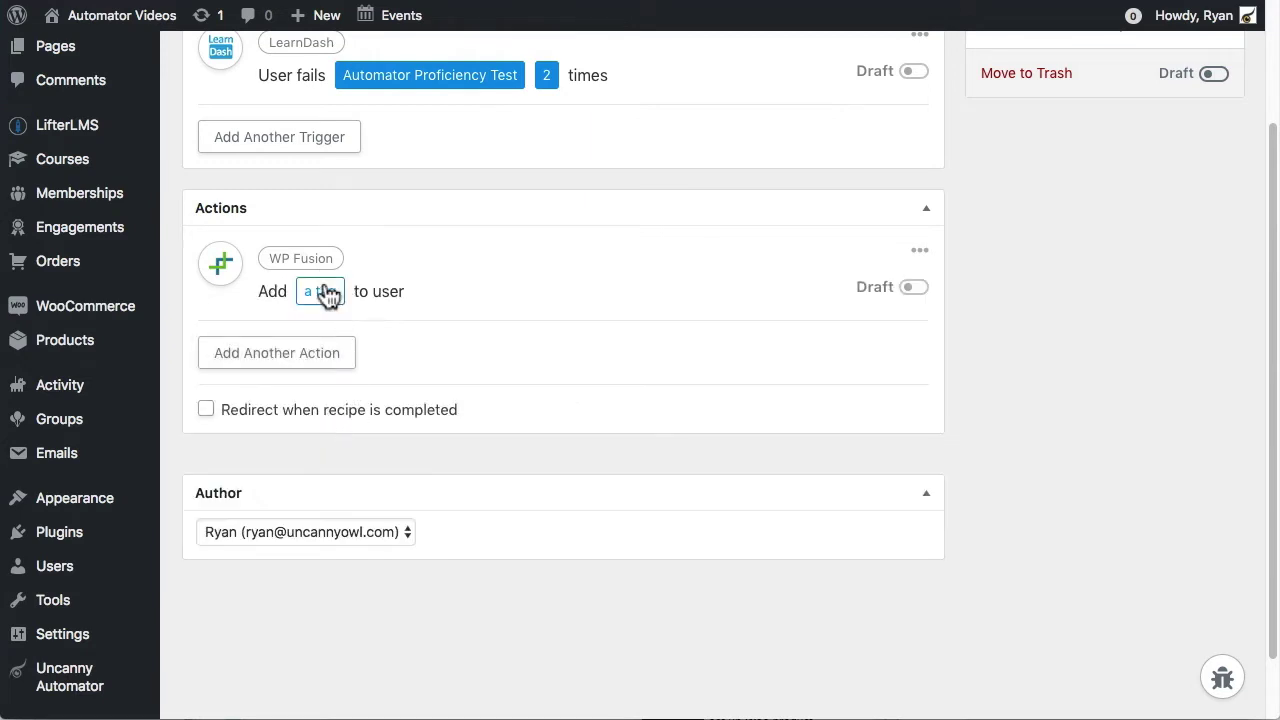
{"action": "left_click", "coordinate": [326, 292]}
{"action": "left_click", "coordinate": [390, 384]}
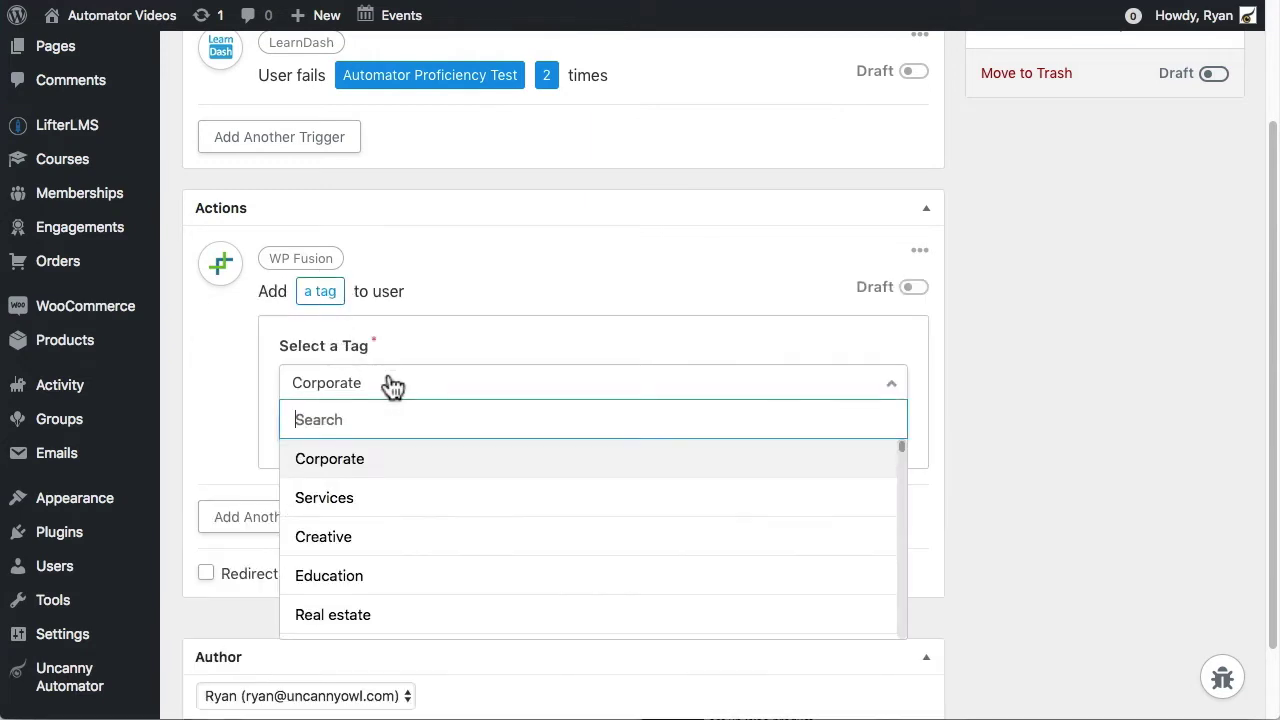
{"action": "left_click", "coordinate": [358, 577]}
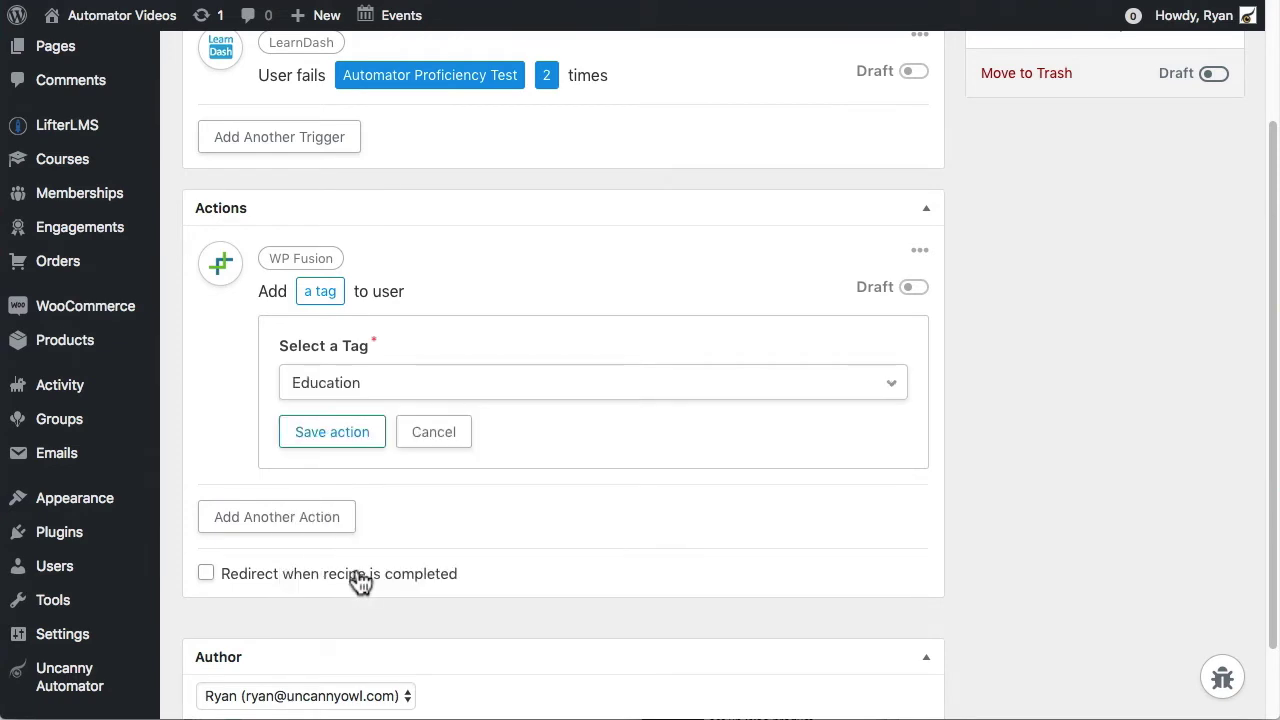
{"action": "left_click", "coordinate": [350, 438]}
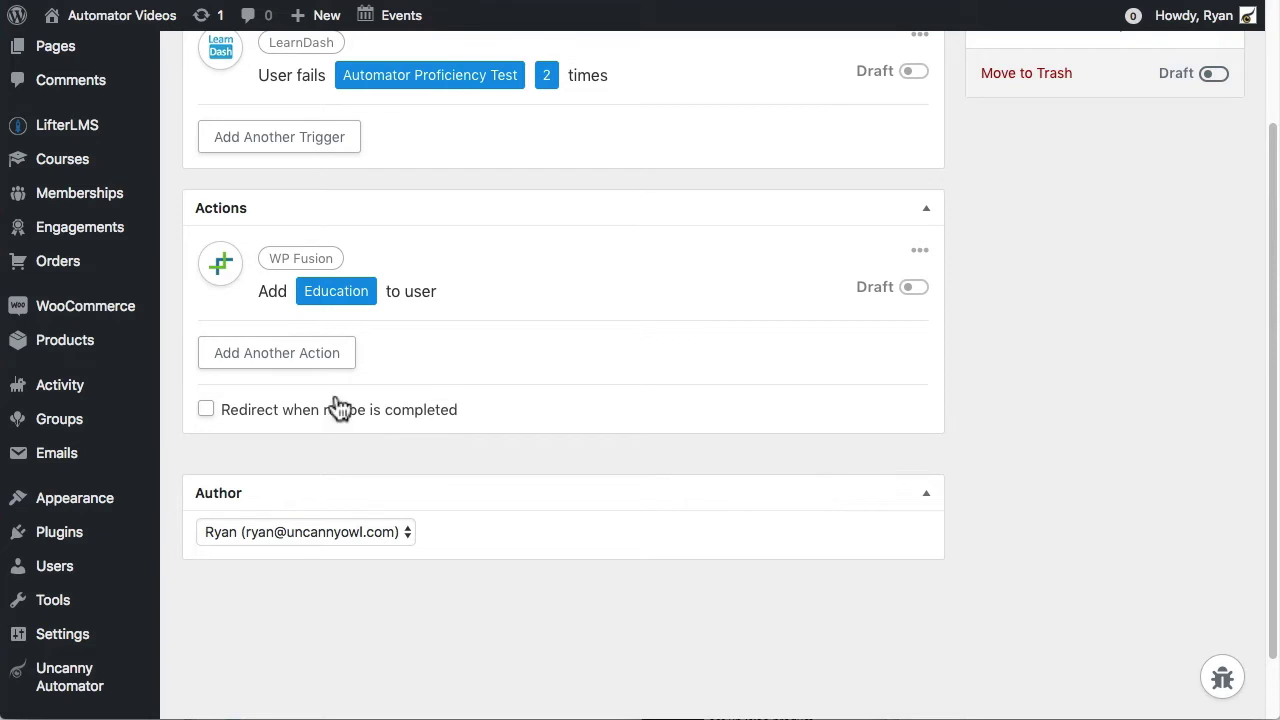
Add and save a LearnDash 'Reset course progress' action for the Automator Basics course
{"action": "left_click", "coordinate": [305, 360]}
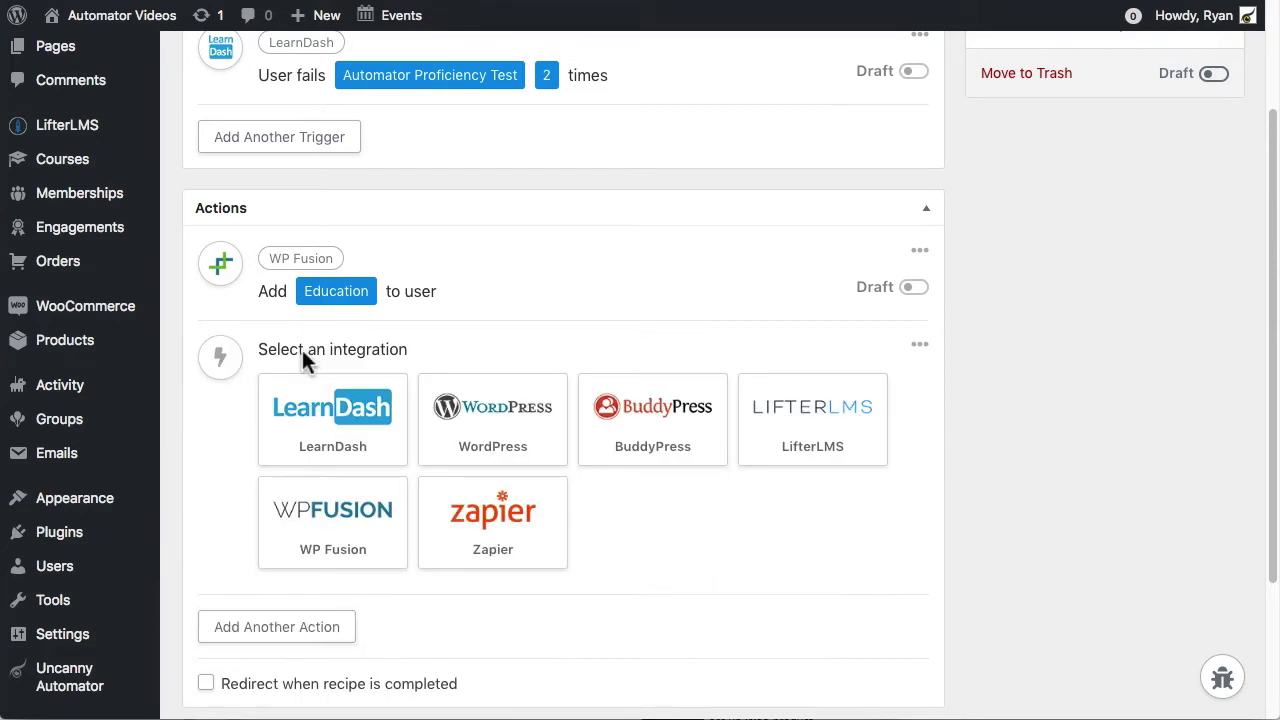
{"action": "left_click", "coordinate": [340, 418]}
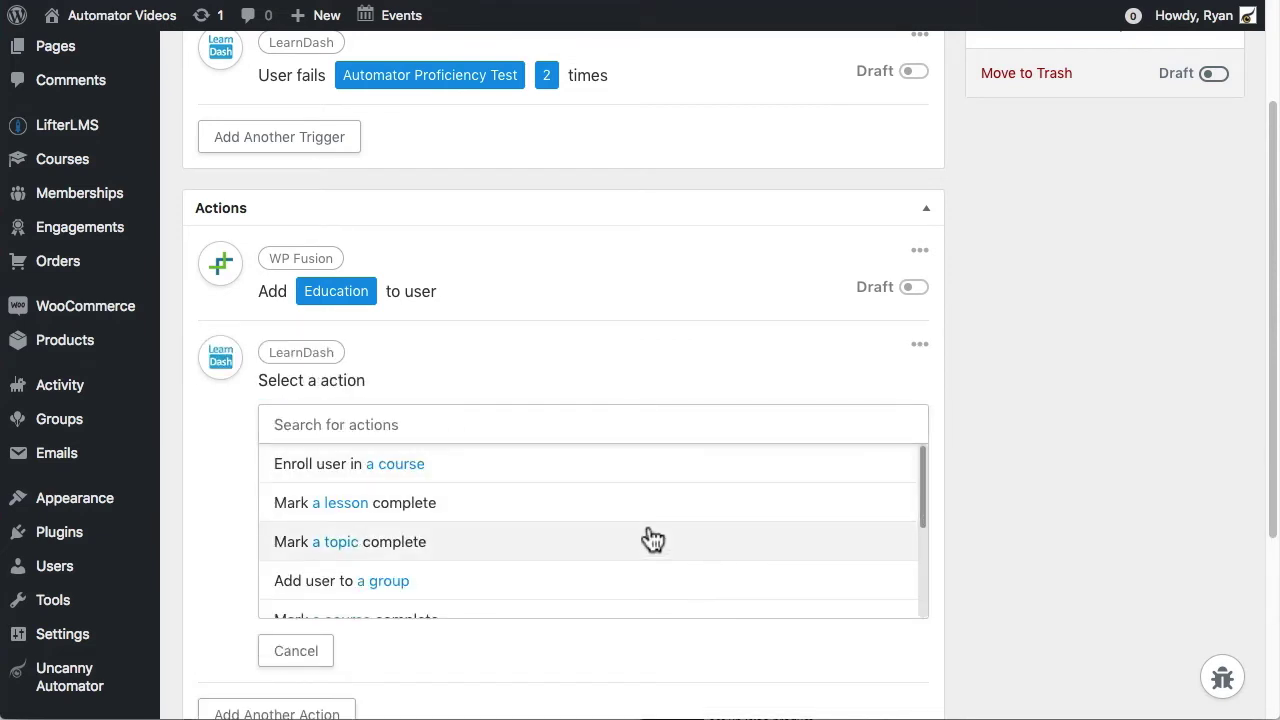
{"action": "scroll", "coordinate": [646, 537], "scroll_direction": "down", "scroll_amount": 2}
{"action": "scroll", "coordinate": [650, 540], "scroll_direction": "down", "scroll_amount": 1}
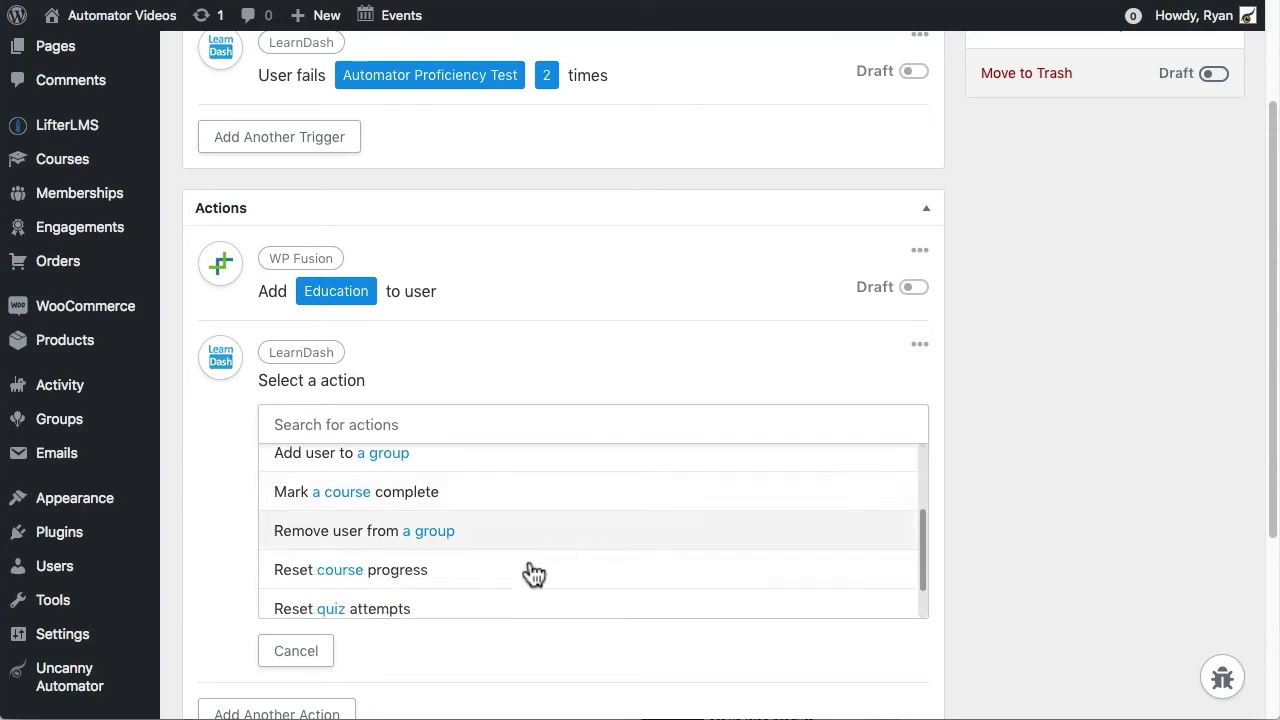
{"action": "left_click", "coordinate": [387, 578]}
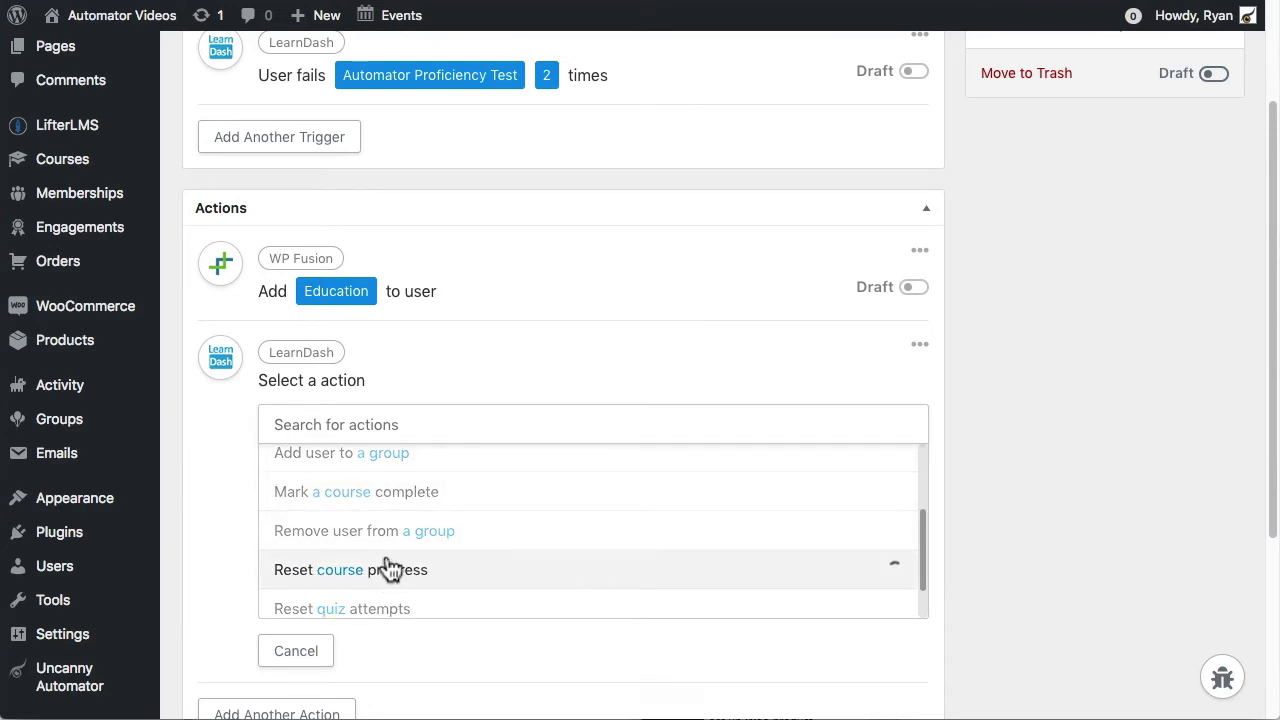
{"action": "left_click", "coordinate": [350, 393]}
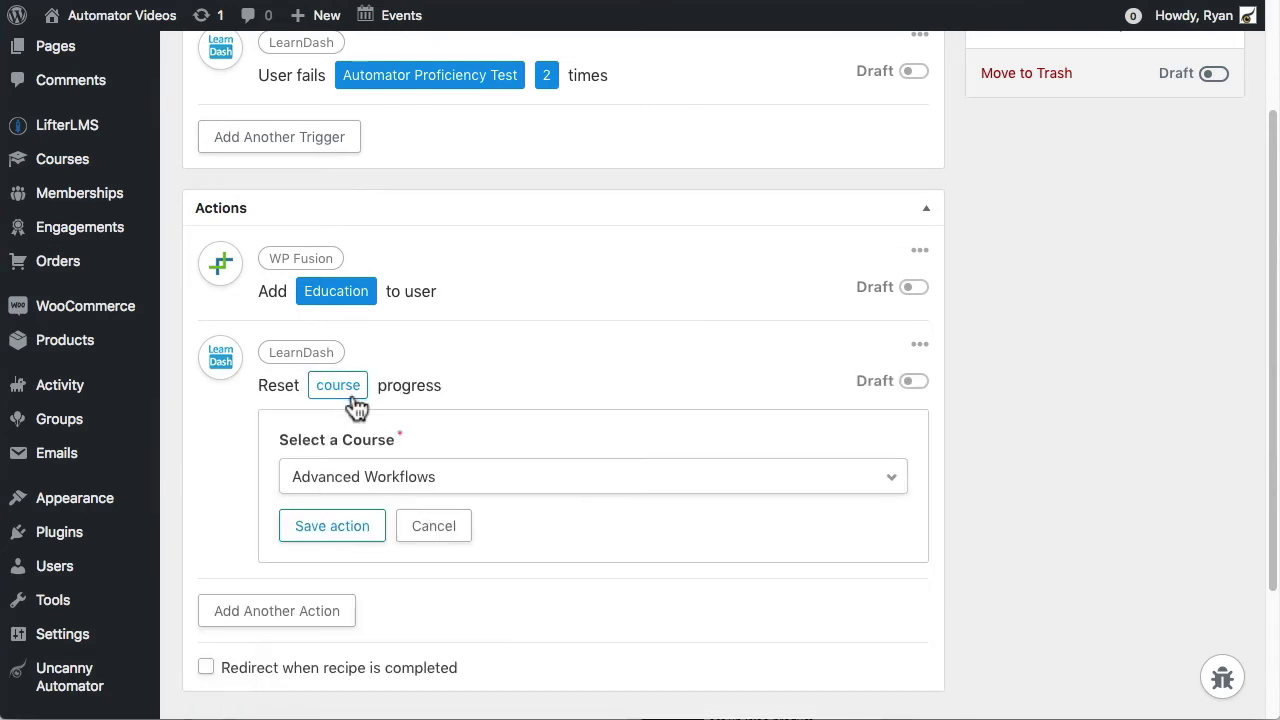
{"action": "left_click", "coordinate": [380, 486]}
{"action": "left_click", "coordinate": [363, 595]}
{"action": "left_click", "coordinate": [331, 527]}
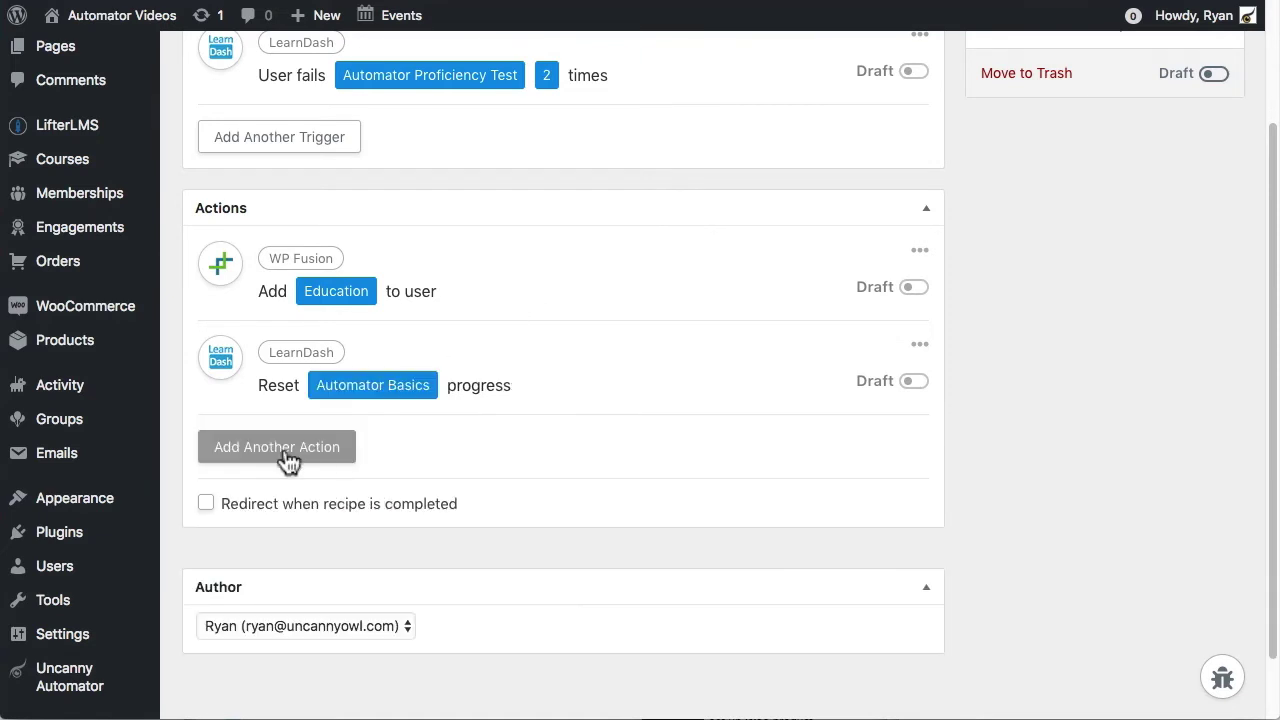
Add a third action, WordPress 'Send an email', and expand its sender, recipient and message fields
{"action": "left_click", "coordinate": [340, 449]}
{"action": "scroll", "coordinate": [440, 450], "scroll_direction": "down", "scroll_amount": 1}
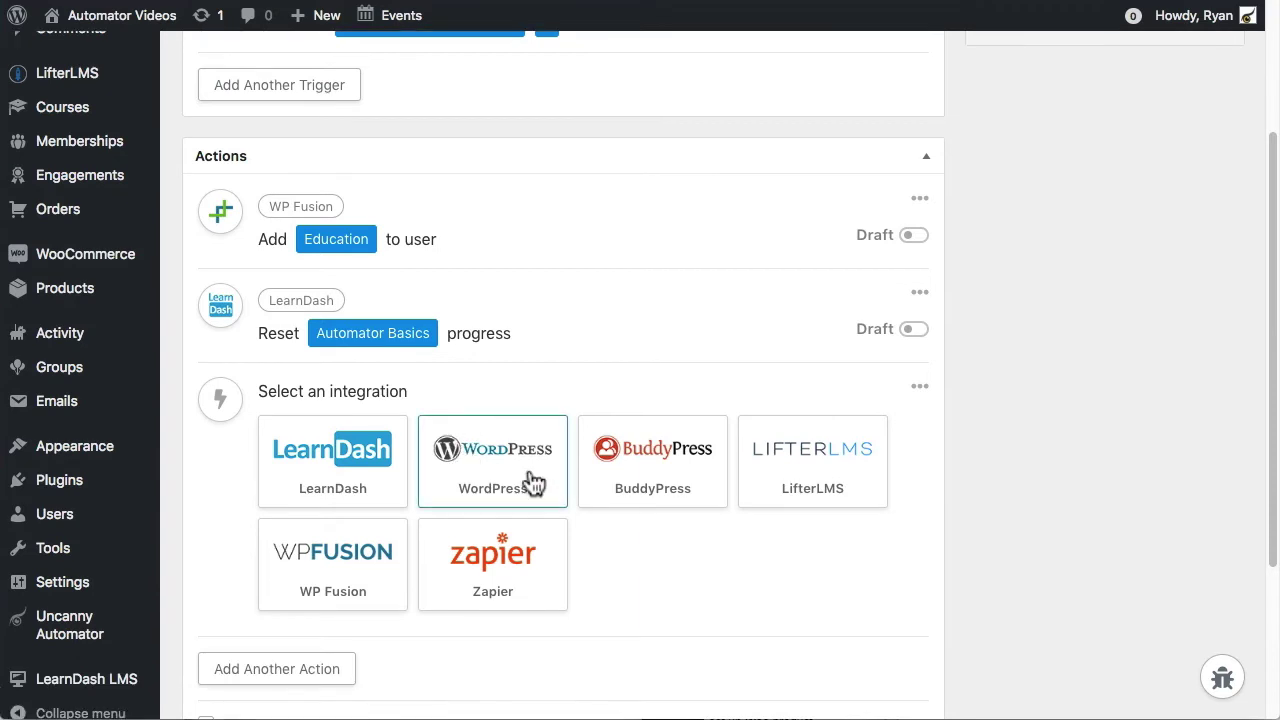
{"action": "left_click", "coordinate": [529, 482]}
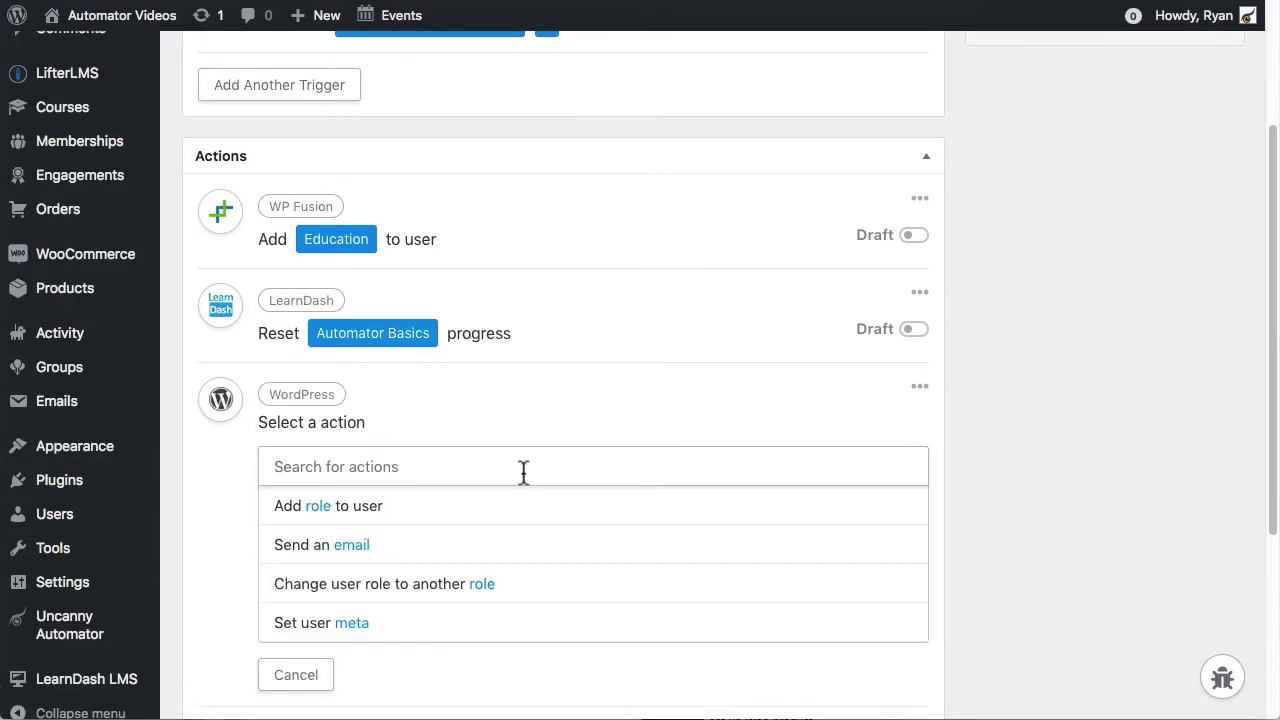
{"action": "left_click", "coordinate": [330, 546]}
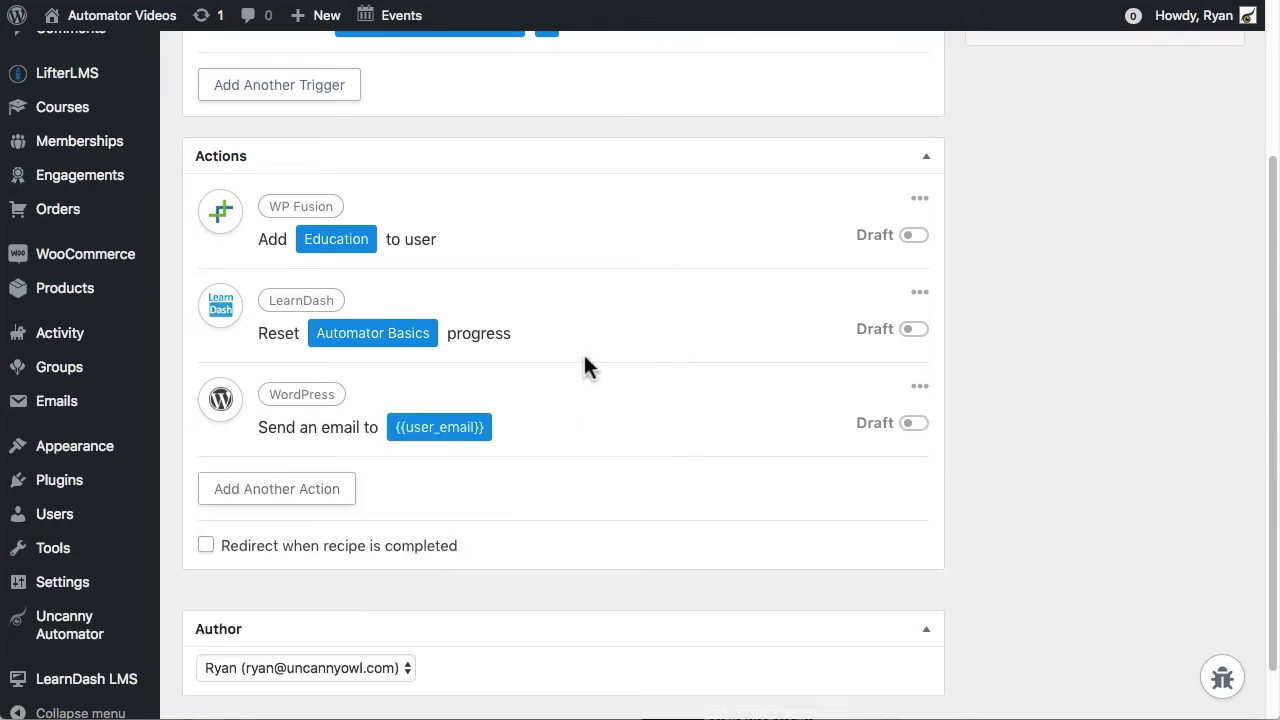
{"action": "scroll", "coordinate": [565, 360], "scroll_direction": "down", "scroll_amount": 1}
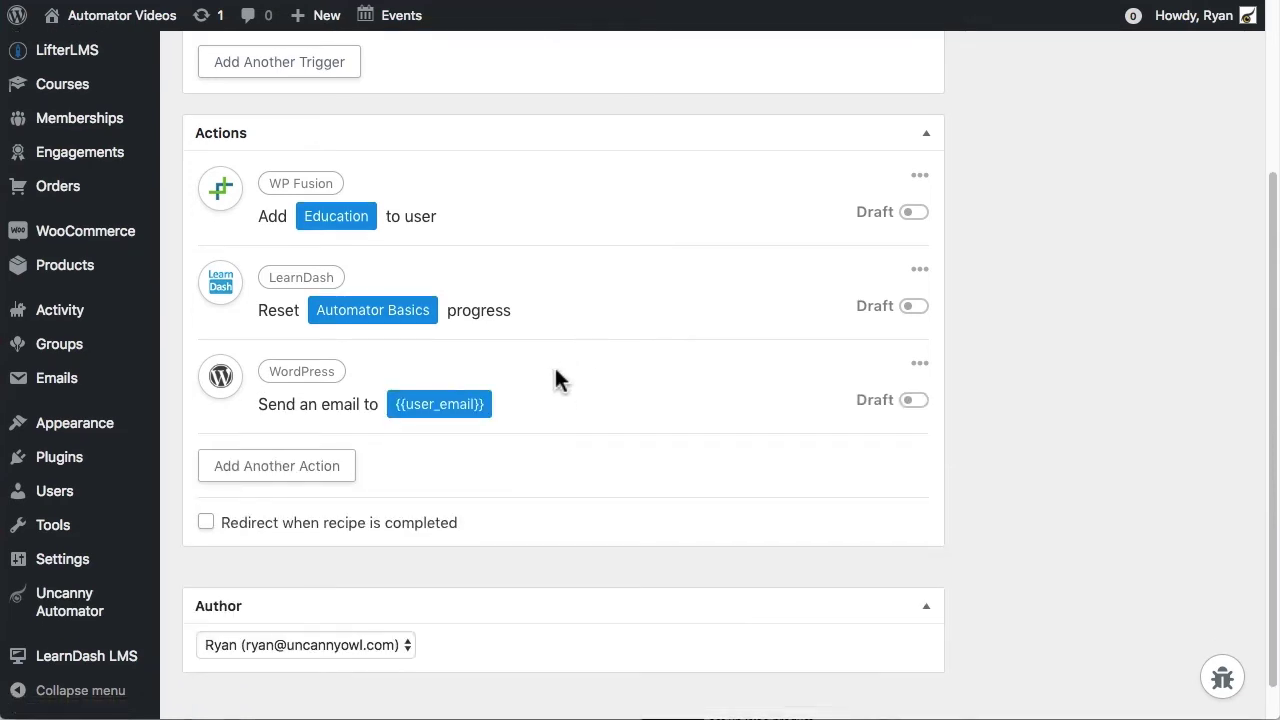
{"action": "left_click", "coordinate": [445, 405]}
{"action": "scroll", "coordinate": [668, 357], "scroll_direction": "down", "scroll_amount": 3}
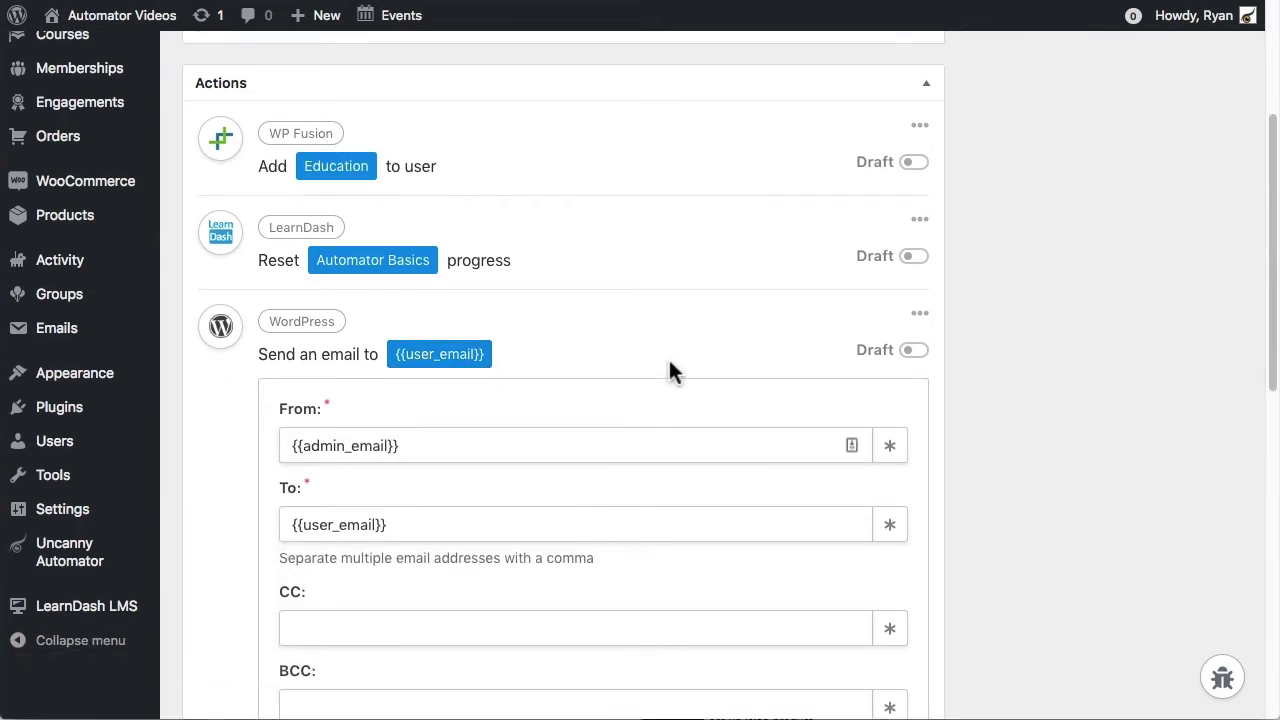
{"action": "scroll", "coordinate": [655, 360], "scroll_direction": "down", "scroll_amount": 3}
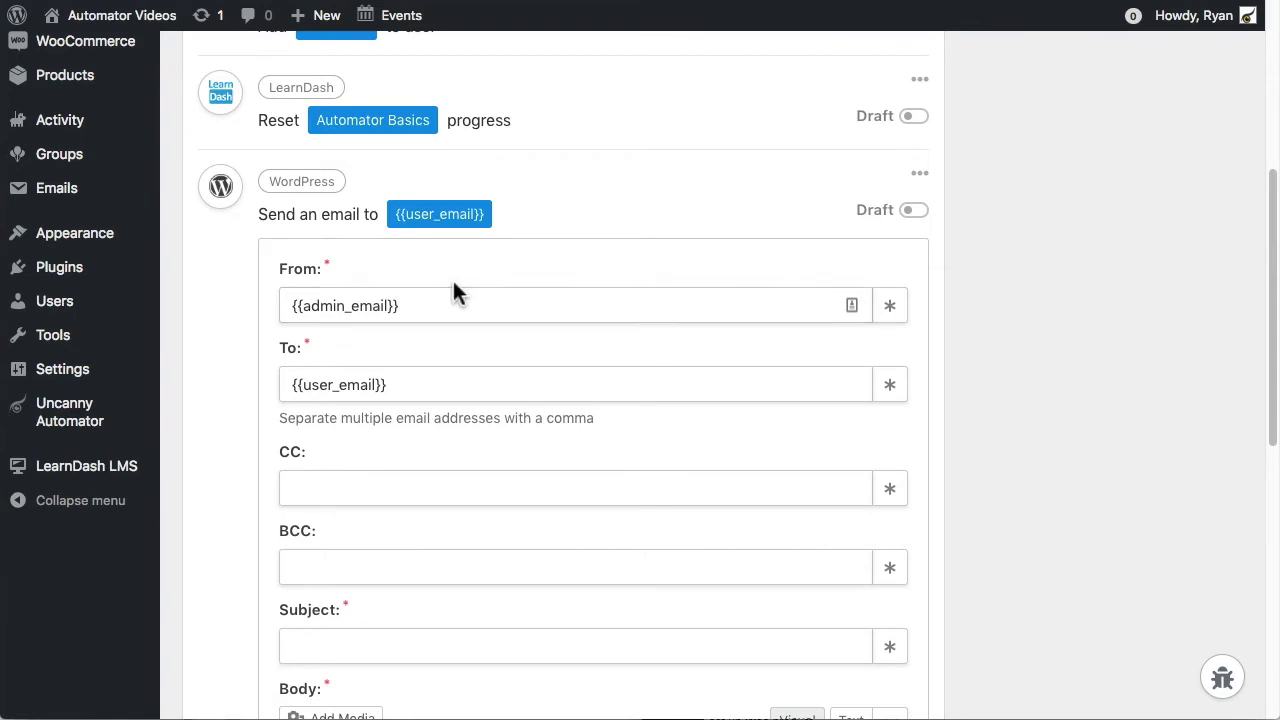
{"action": "scroll", "coordinate": [452, 285], "scroll_direction": "down", "scroll_amount": 2}
{"action": "scroll", "coordinate": [463, 328], "scroll_direction": "down", "scroll_amount": 4}
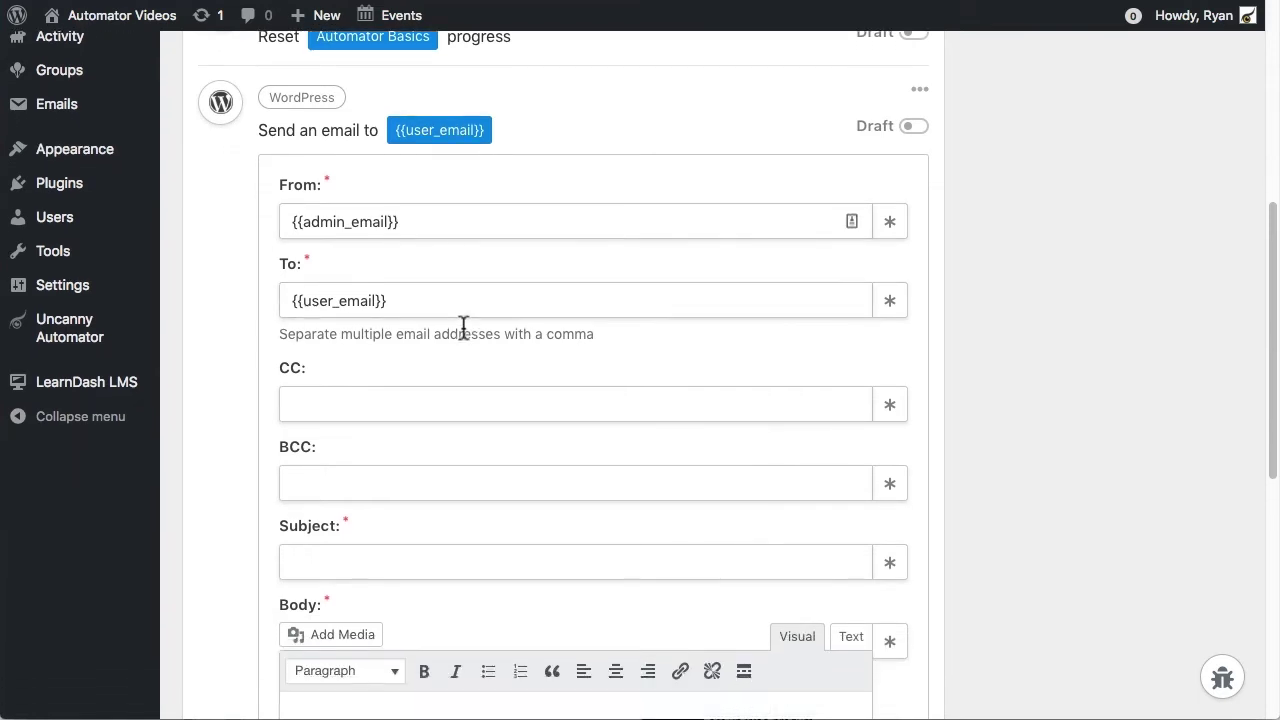
Enter the email subject 'You need to retake Automator Basics'
{"action": "left_click", "coordinate": [460, 449]}
{"action": "type", "text": "You need to retak"}
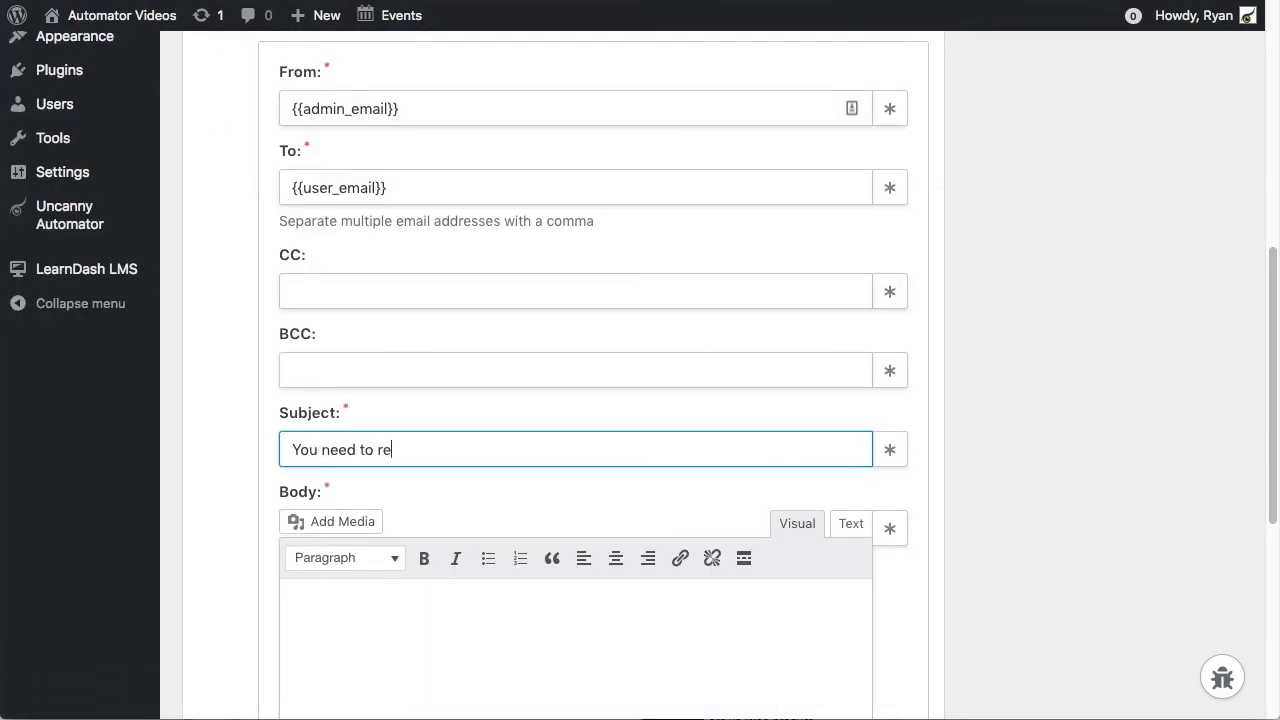
{"action": "key", "text": "BackSpace"}
{"action": "key", "text": "BackSpace"}
{"action": "type", "text": "take Automator Basics"}
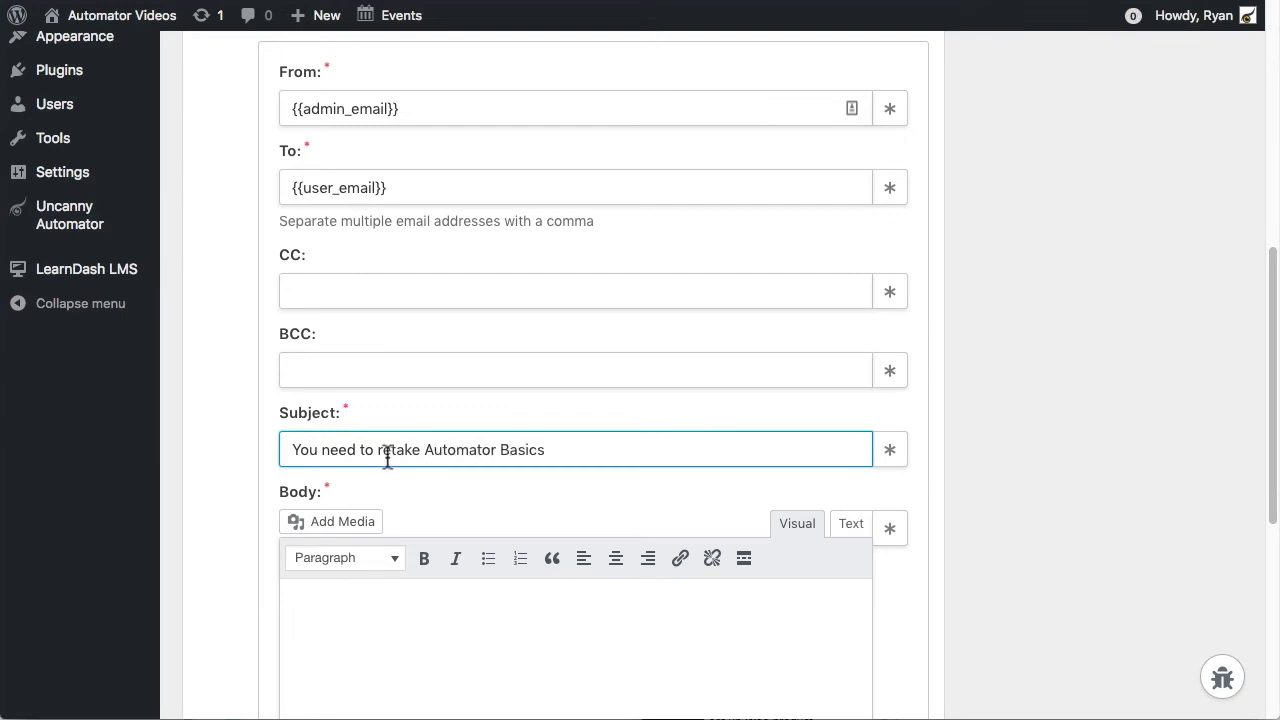
{"action": "scroll", "coordinate": [400, 495], "scroll_direction": "down", "scroll_amount": 6}
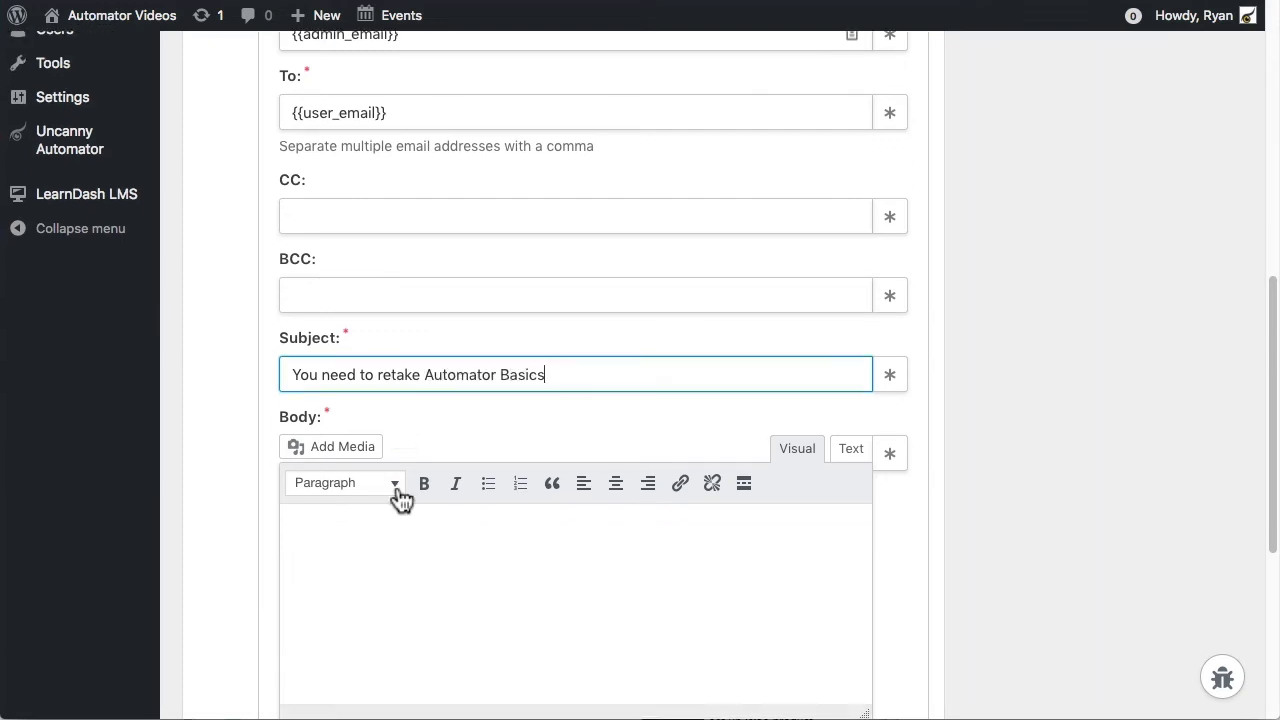
Write the body 'Hi {{user_firstname}},' followed by the failed-quiz course retake and progress-reset message
{"action": "left_click", "coordinate": [423, 405]}
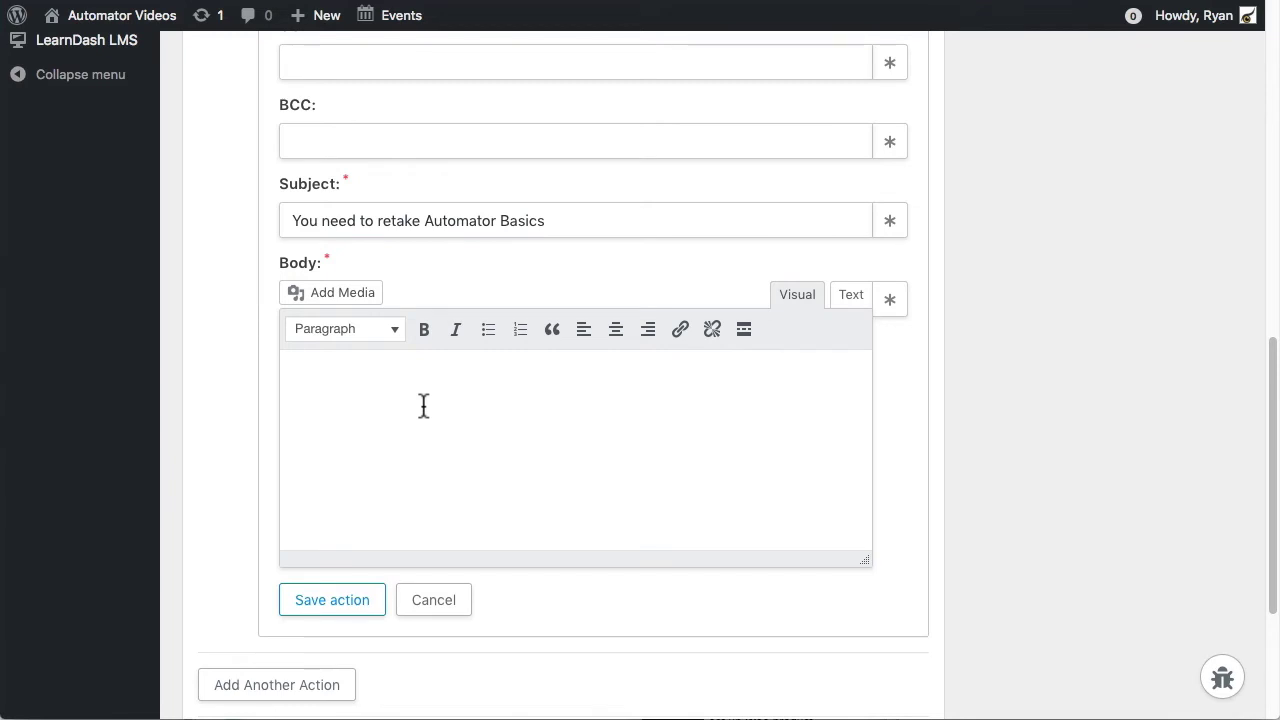
{"action": "type", "text": "Hi"}
{"action": "left_click", "coordinate": [890, 302]}
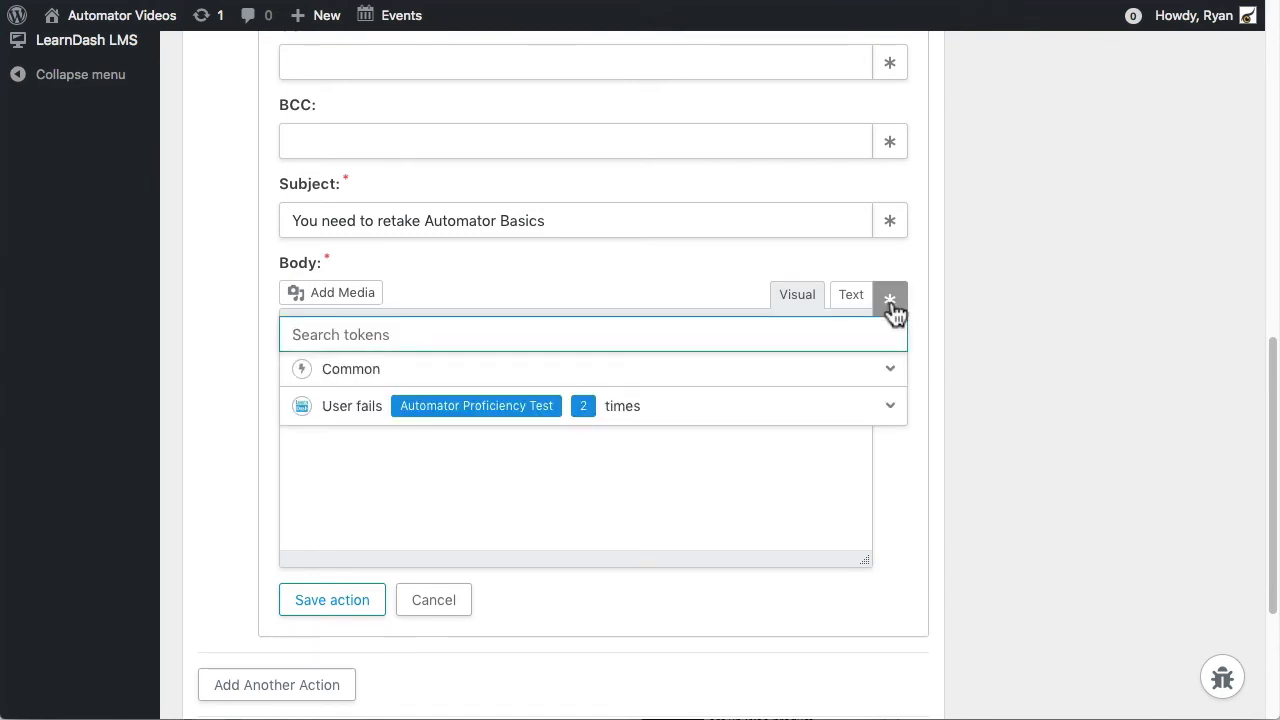
{"action": "left_click", "coordinate": [889, 371]}
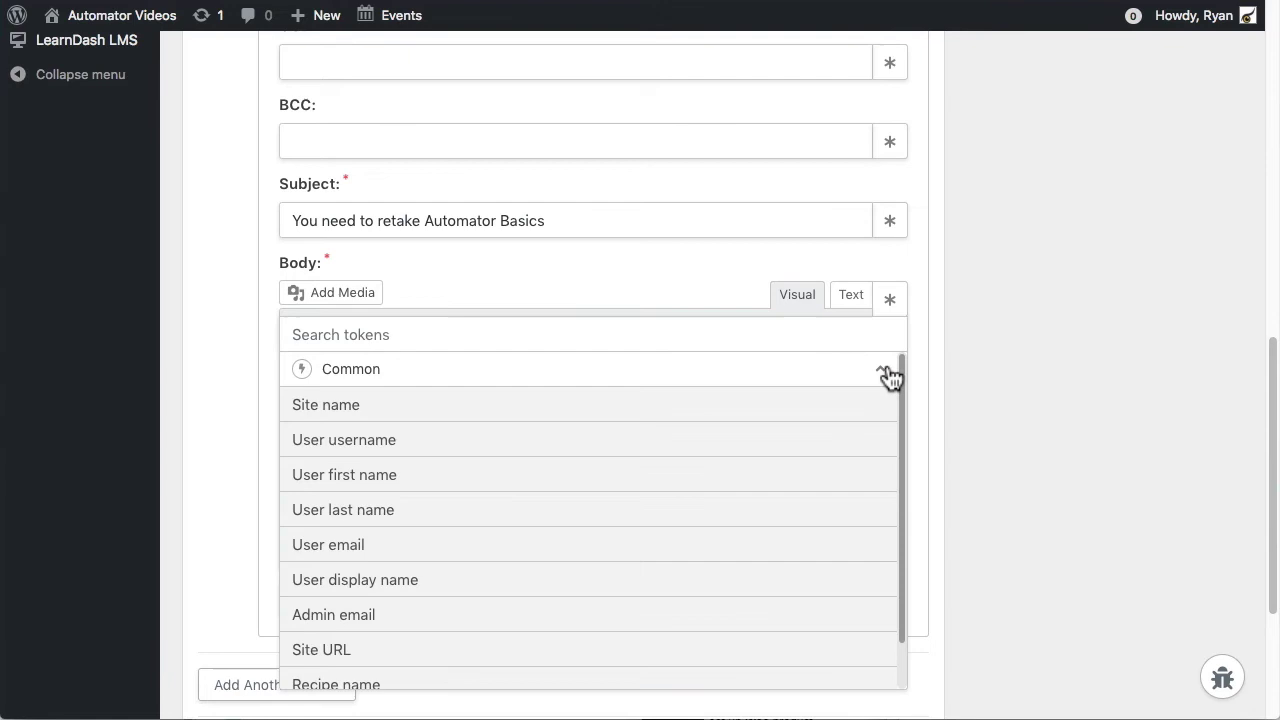
{"action": "left_click", "coordinate": [356, 490]}
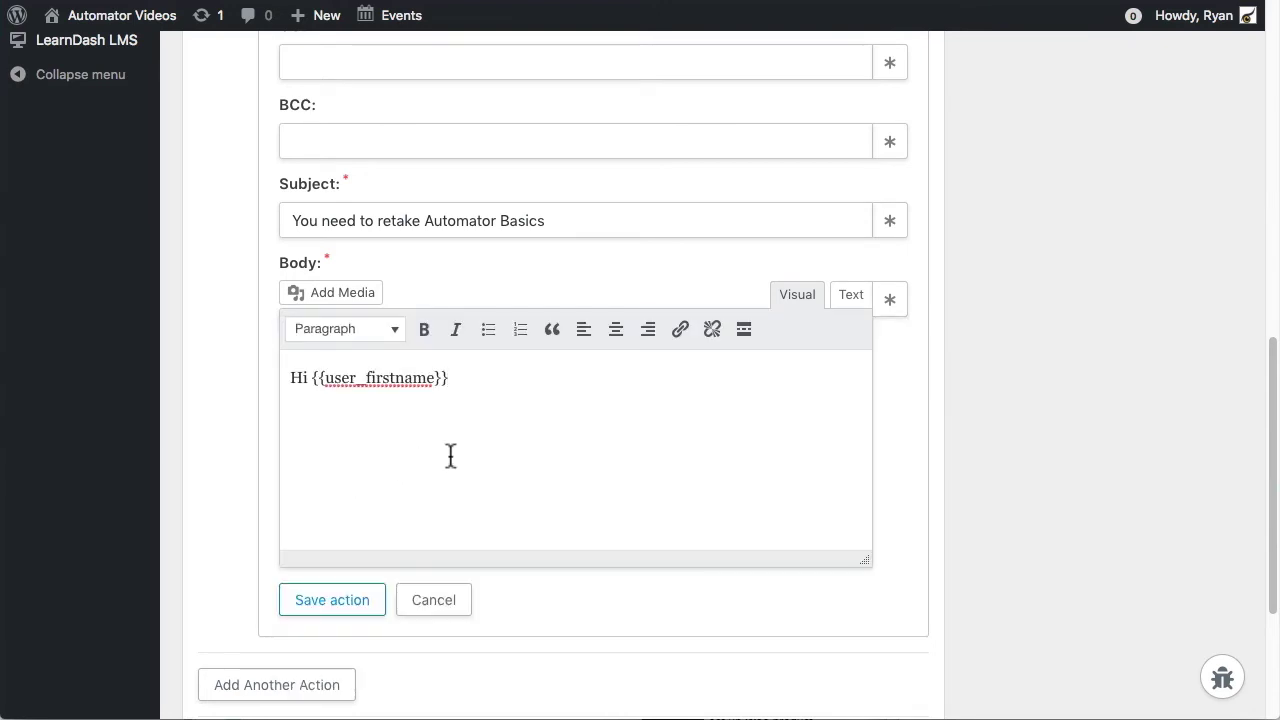
{"action": "type", "text": ","}
{"action": "key", "text": "Return"}
{"action": "type", "text": "Because you fail"}
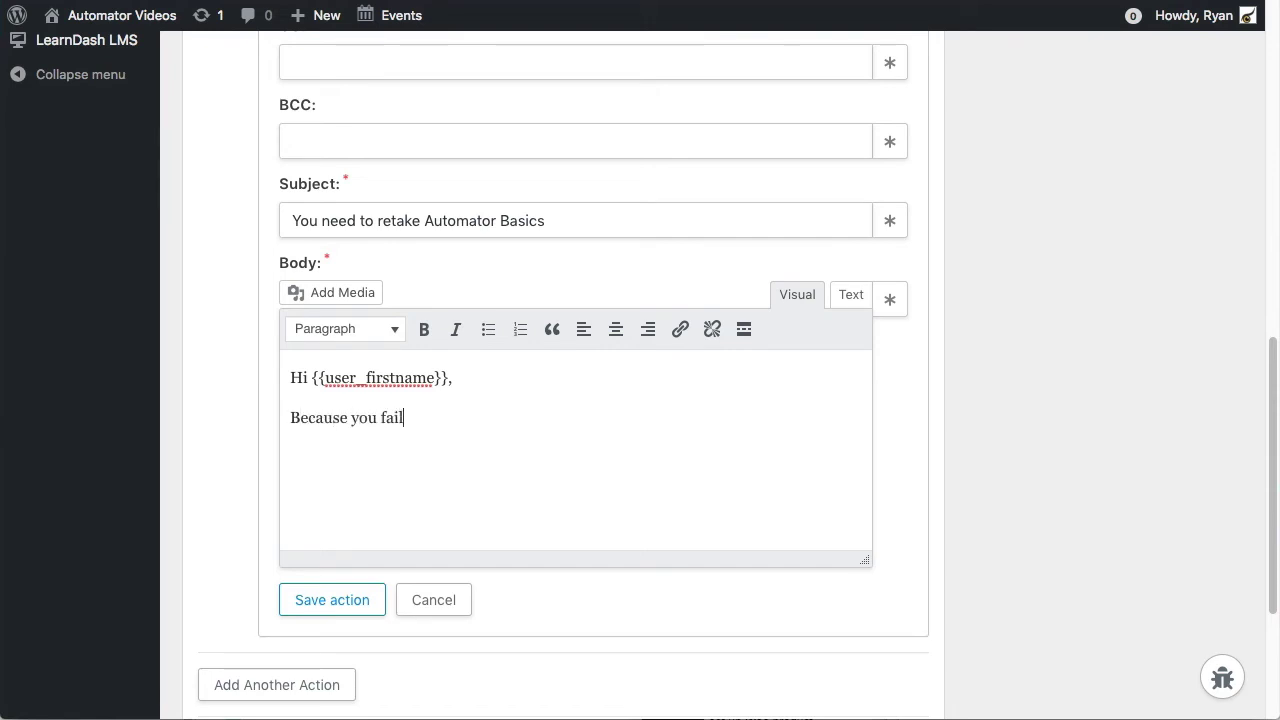
{"action": "type", "text": "ed the final q"}
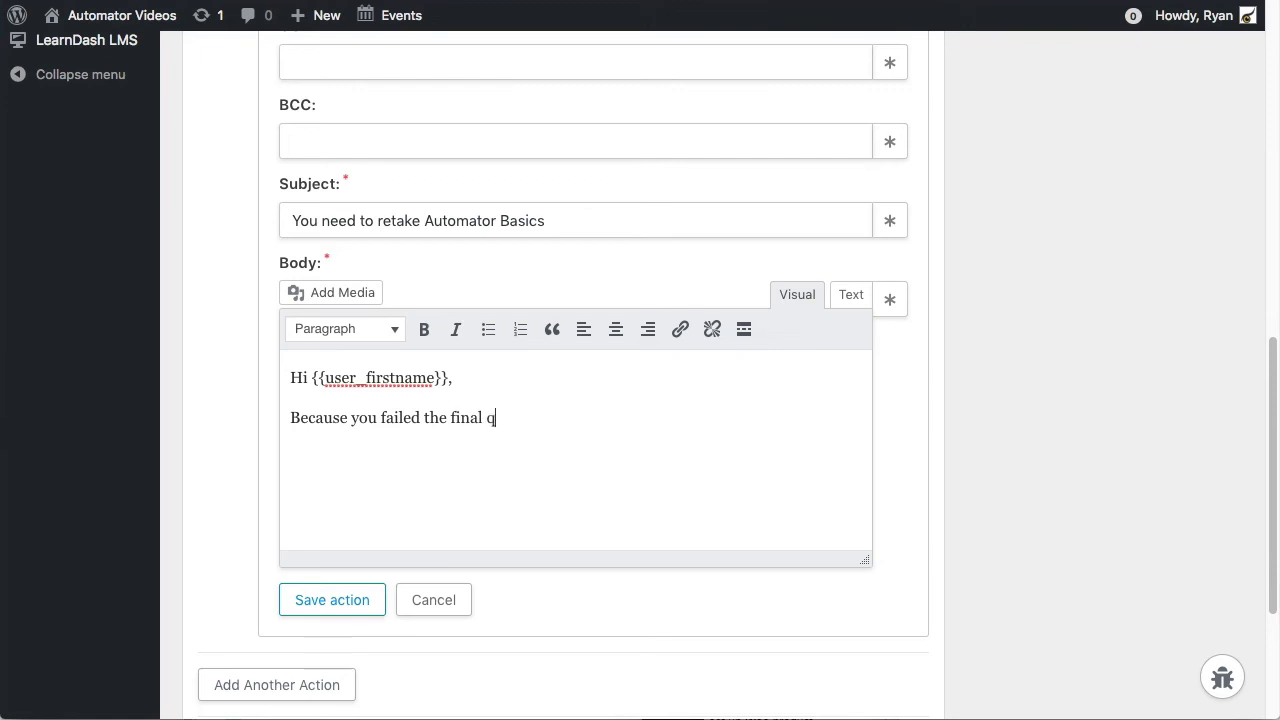
{"action": "type", "text": "uiz twice, you must ret"}
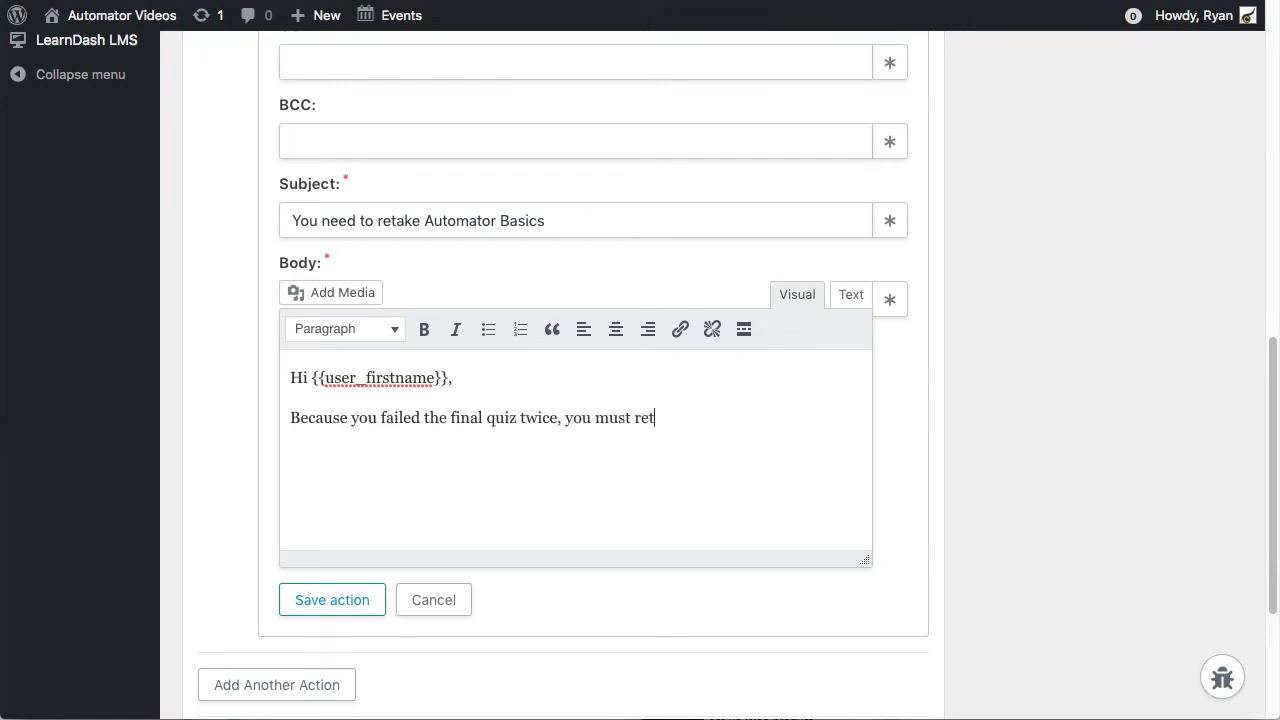
{"action": "type", "text": "ake the course. Y"}
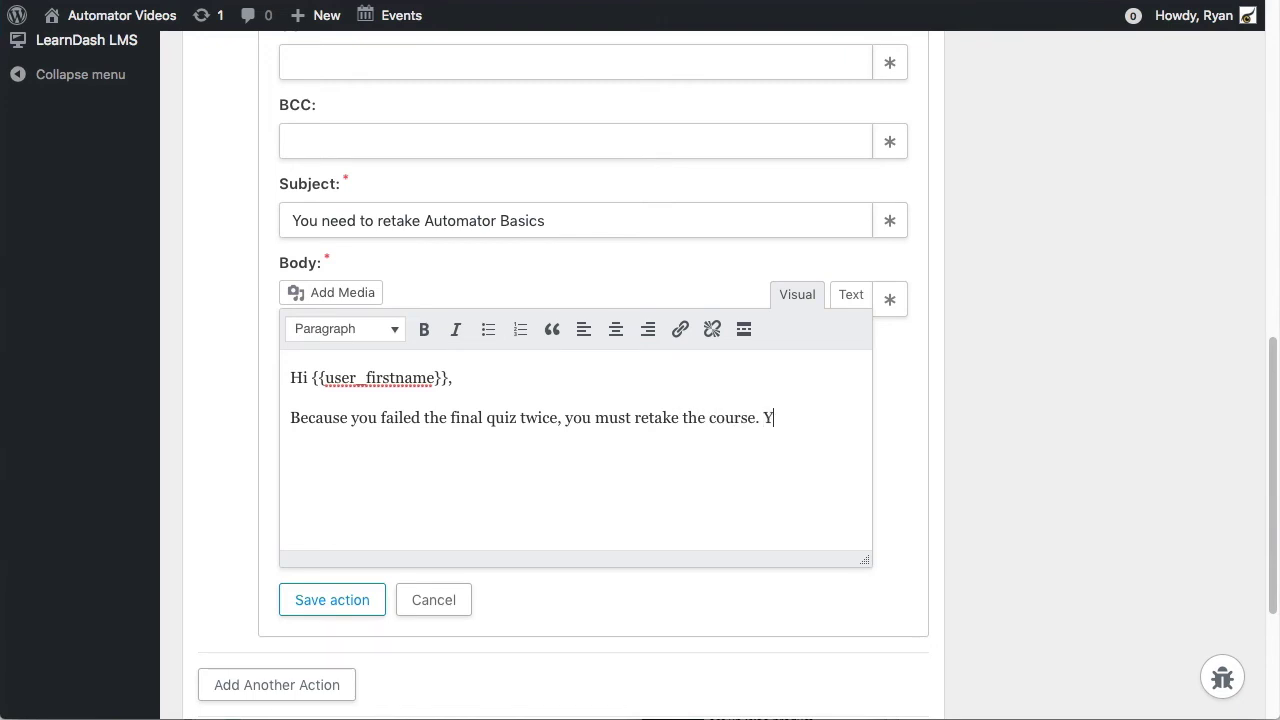
{"action": "type", "text": "our progress has"}
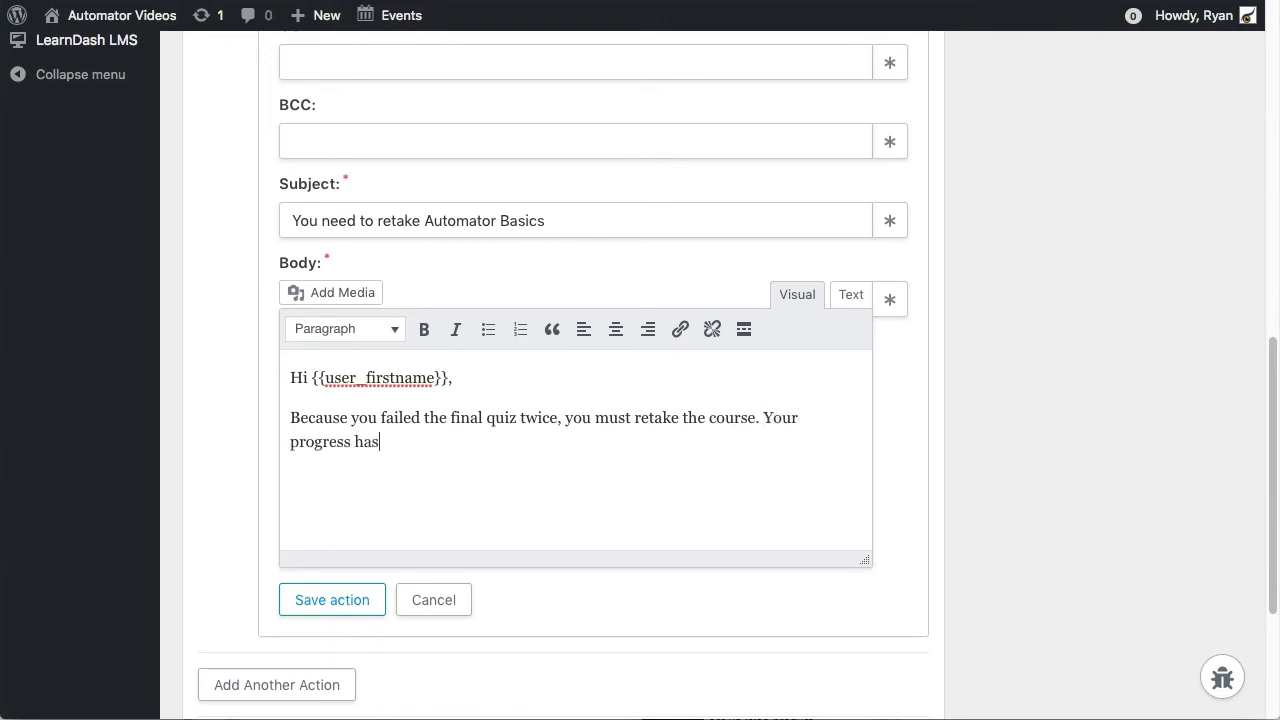
{"action": "type", "text": " been reset"}
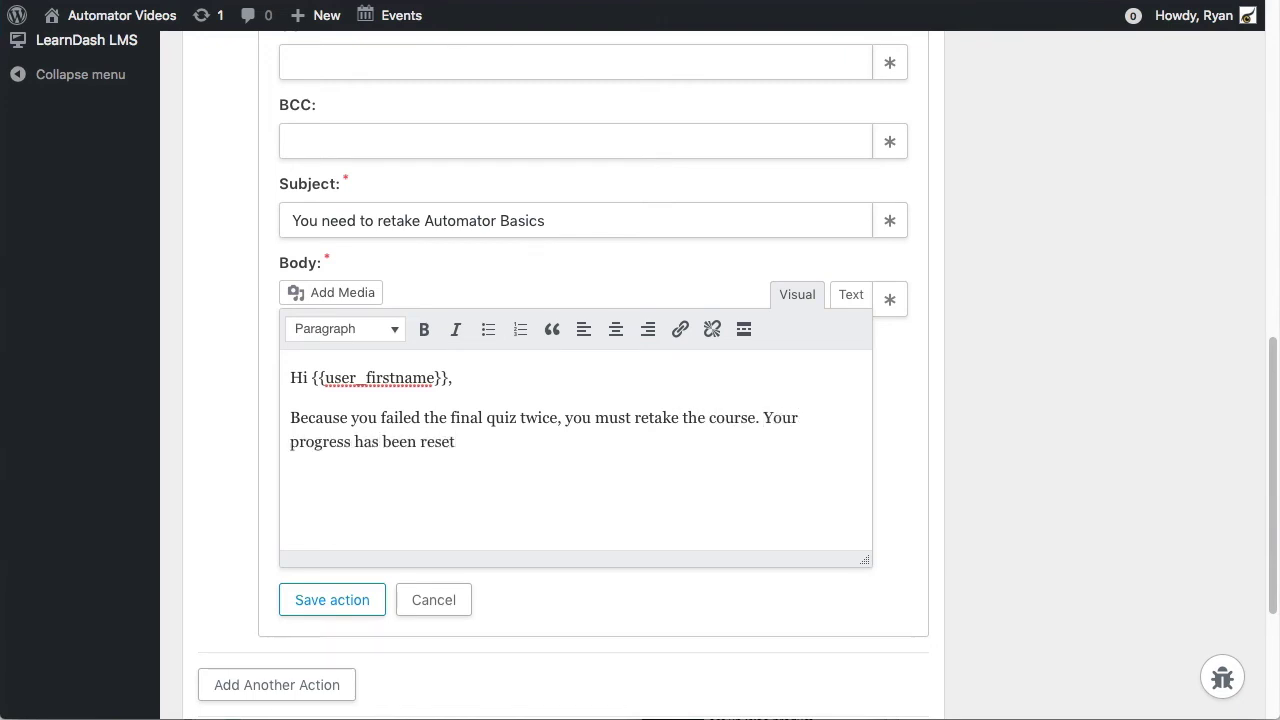
{"action": "type", "text": "."}
Save the email action, then switch the trigger, all three actions and the recipe to Live
{"action": "left_click", "coordinate": [313, 601]}
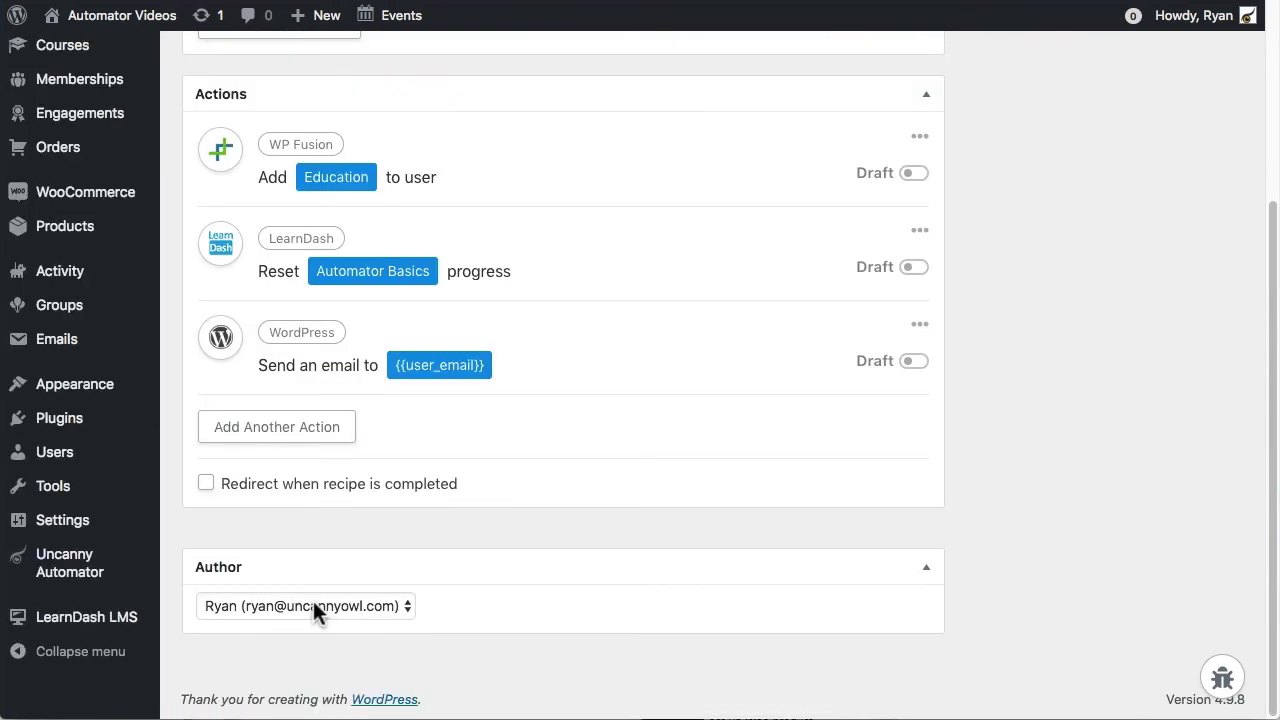
{"action": "scroll", "coordinate": [723, 423], "scroll_direction": "up", "scroll_amount": 3}
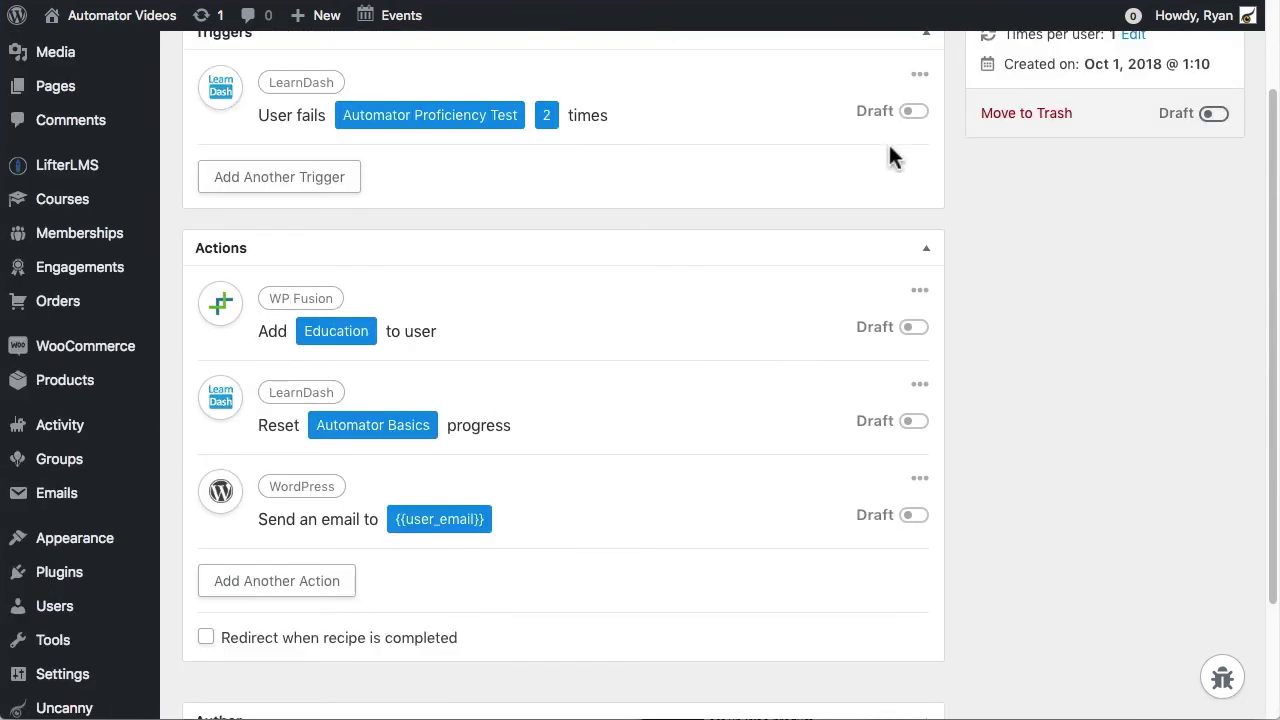
{"action": "left_click", "coordinate": [913, 112]}
{"action": "left_click", "coordinate": [914, 327]}
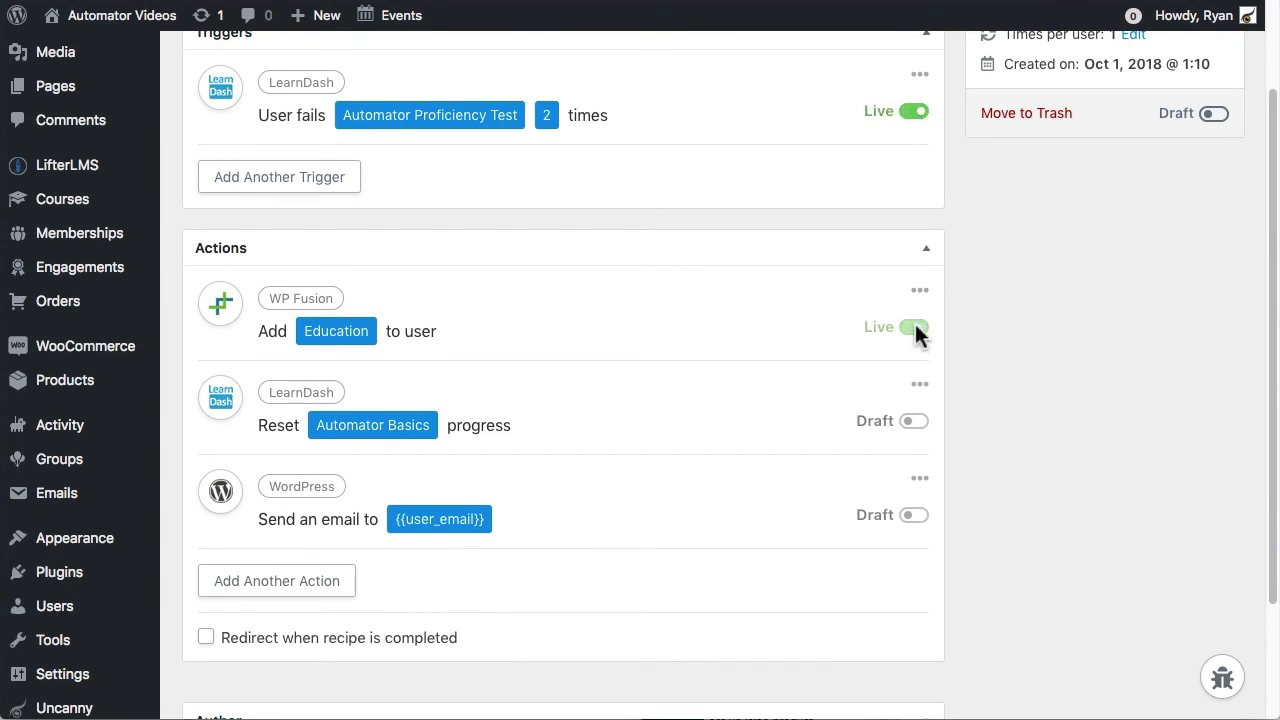
{"action": "left_click", "coordinate": [914, 421]}
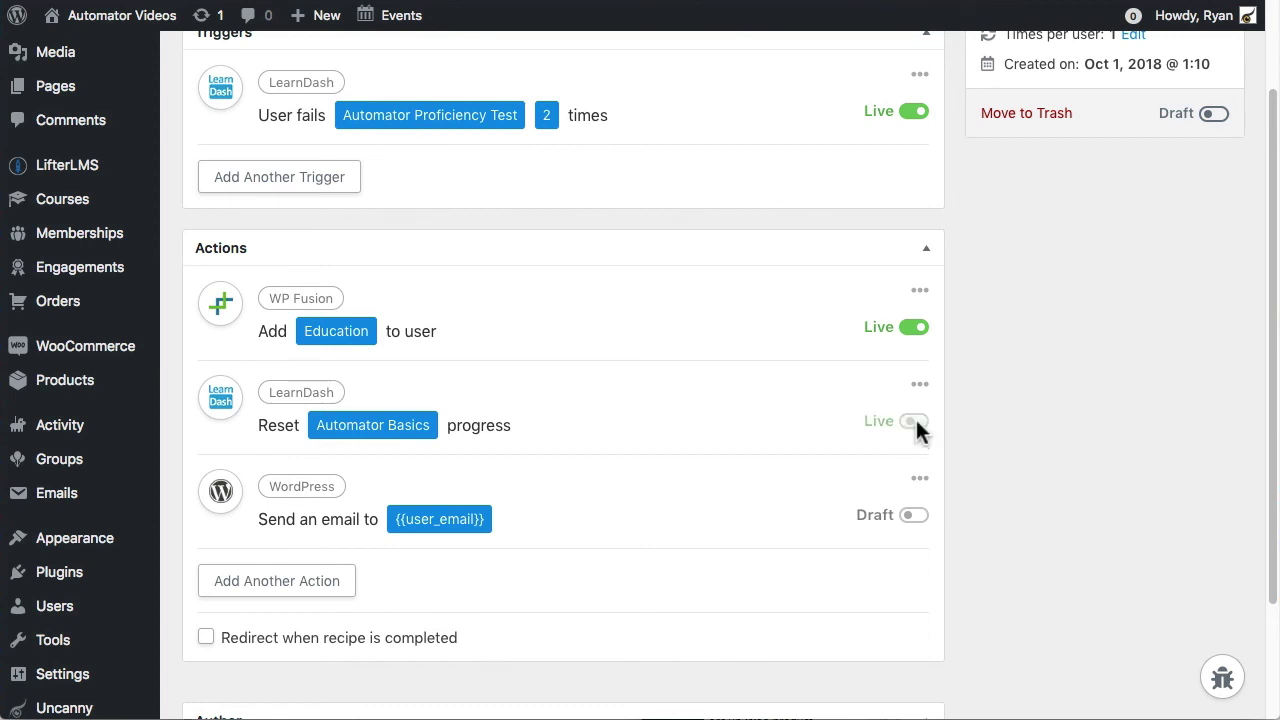
{"action": "left_click", "coordinate": [914, 515]}
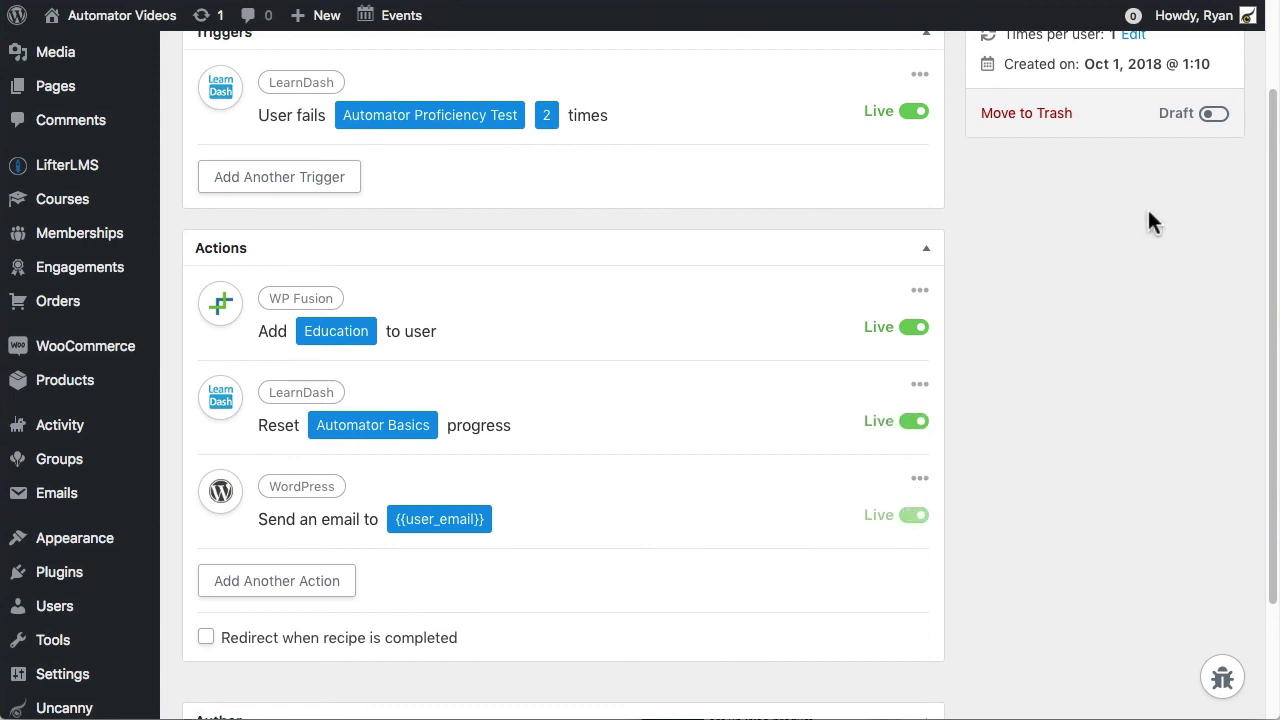
{"action": "left_click", "coordinate": [1212, 115]}
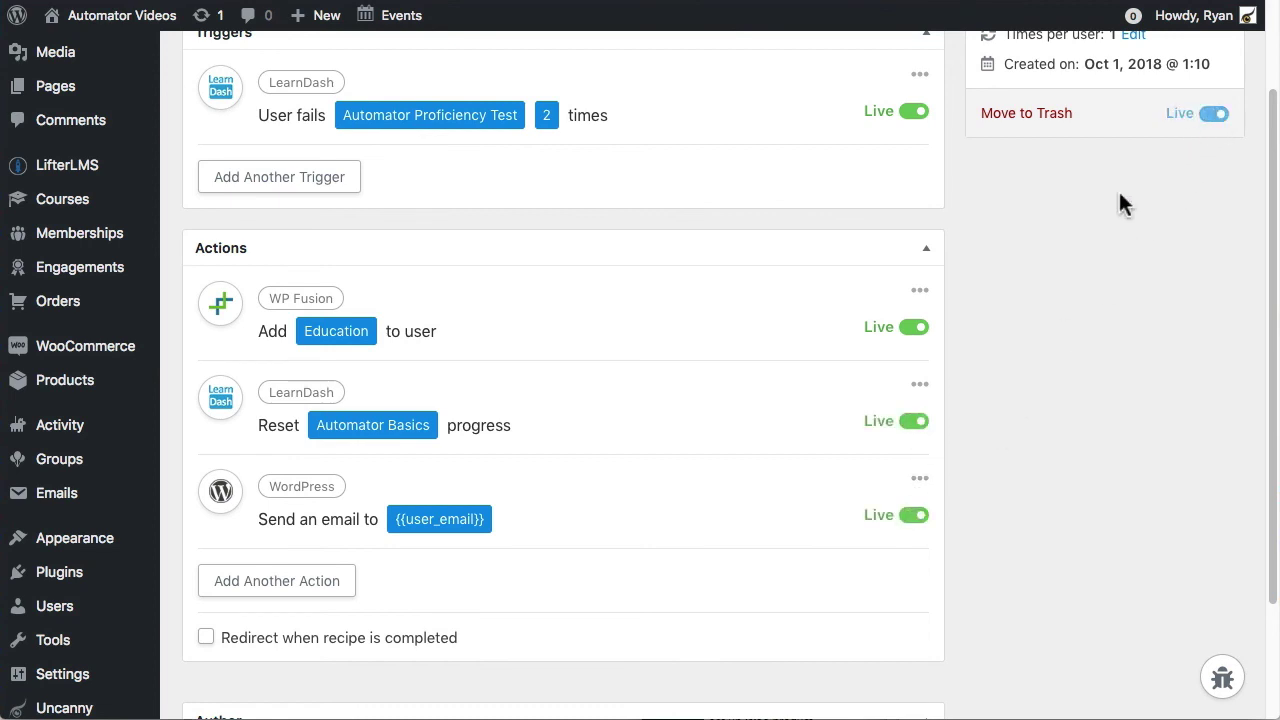
{"action": "scroll", "coordinate": [1081, 237], "scroll_direction": "up", "scroll_amount": 1}
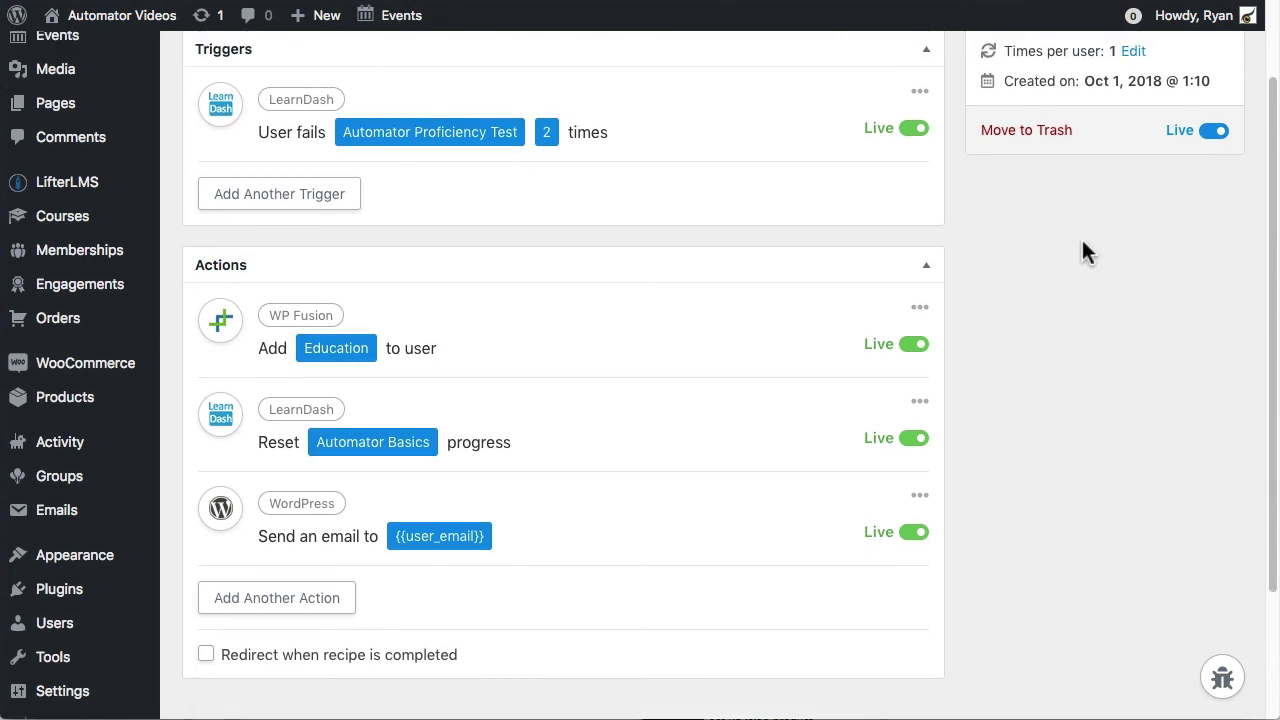